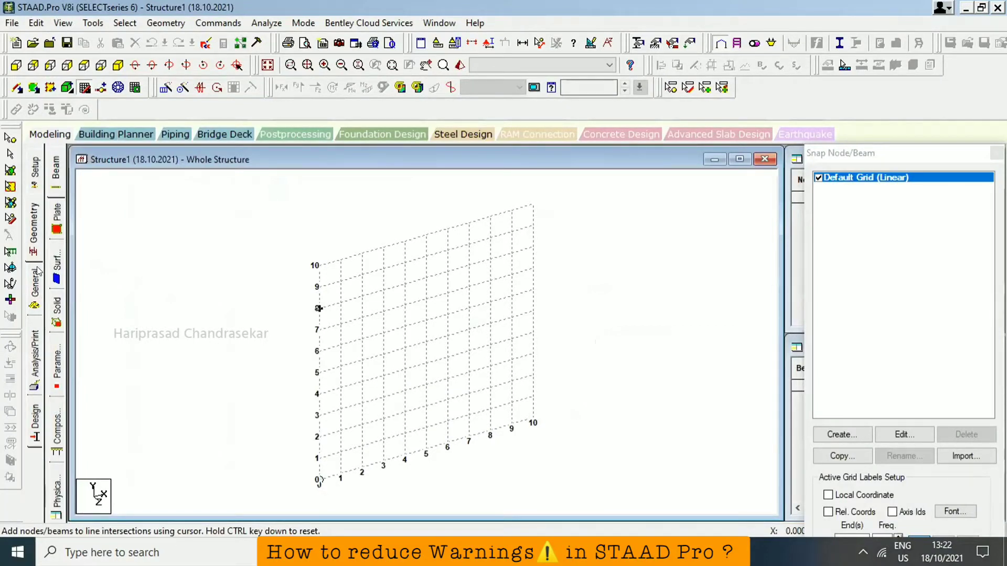
left_click(41, 279)
left_click(55, 225)
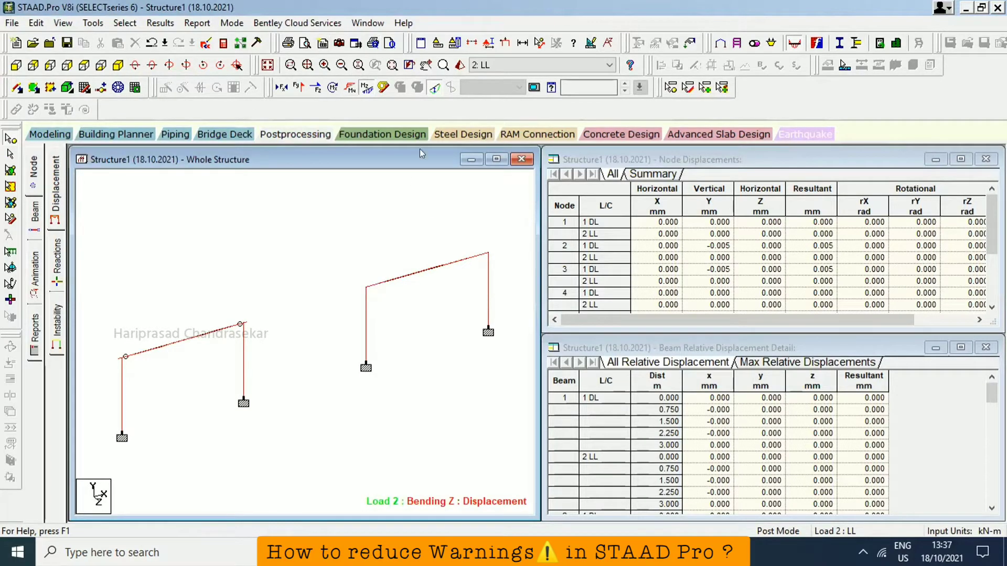
- Open the analysis output report and examine the disjointed-structure warning with its surrounding input lines, widening the warning list
left_click(224, 43)
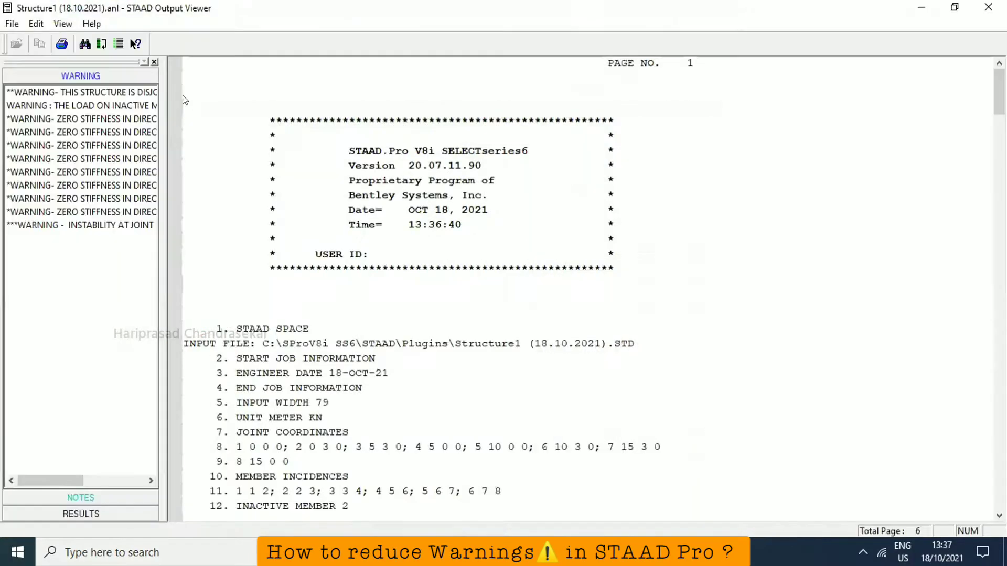
left_click_drag(168, 101, 222, 99)
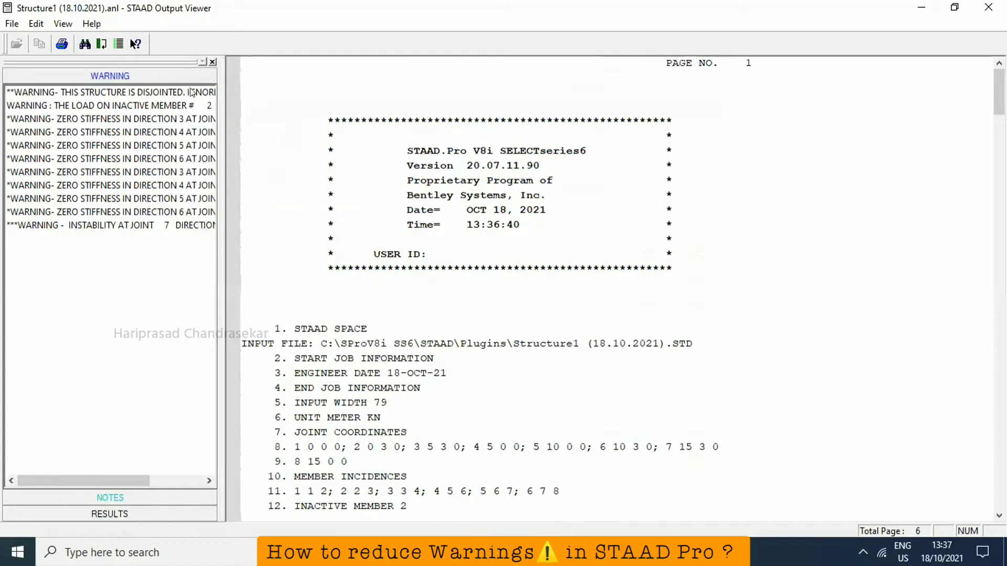
left_click(123, 91)
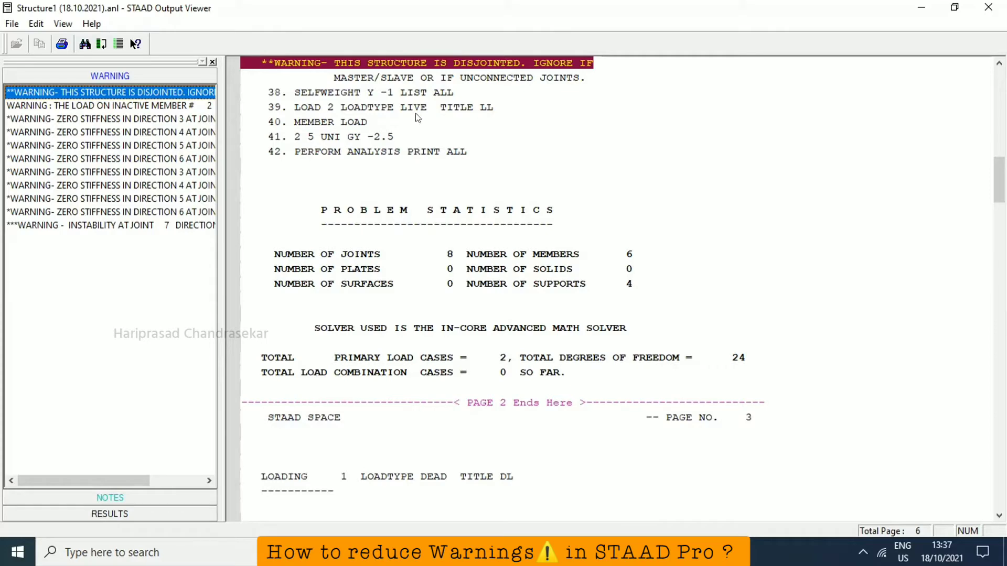
left_click(169, 106)
key("Up")
left_click_drag(220, 119, 254, 119)
scroll(317, 114, "up", 2)
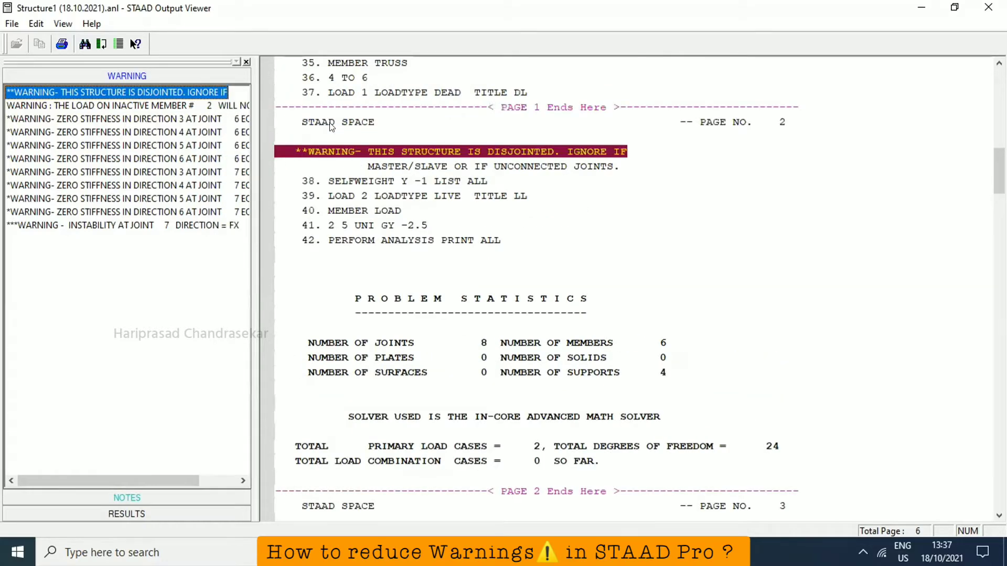
scroll(331, 127, "up", 1)
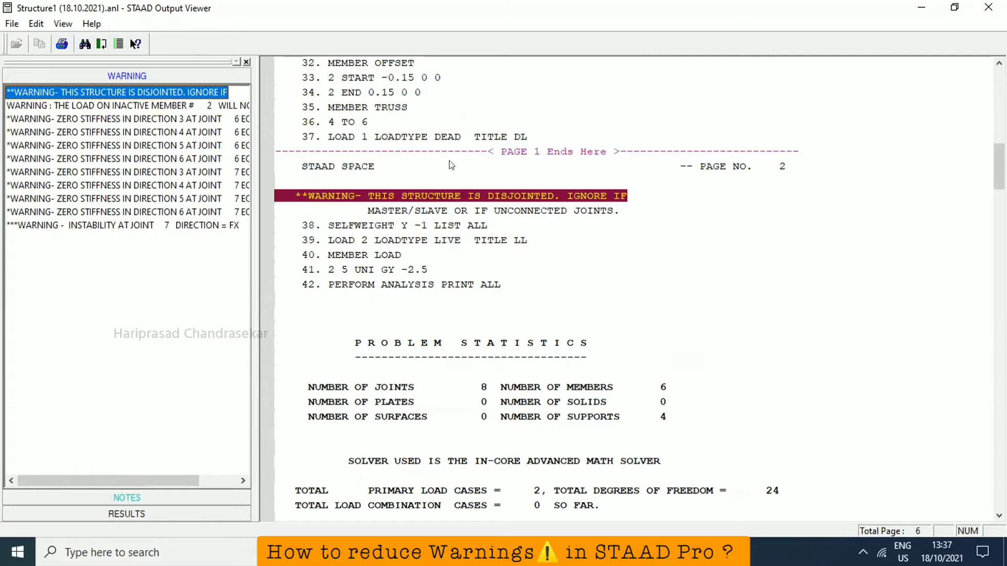
- Examine the report entries for the inactive member load, zero stiffness and joint instability warnings
left_click(137, 106)
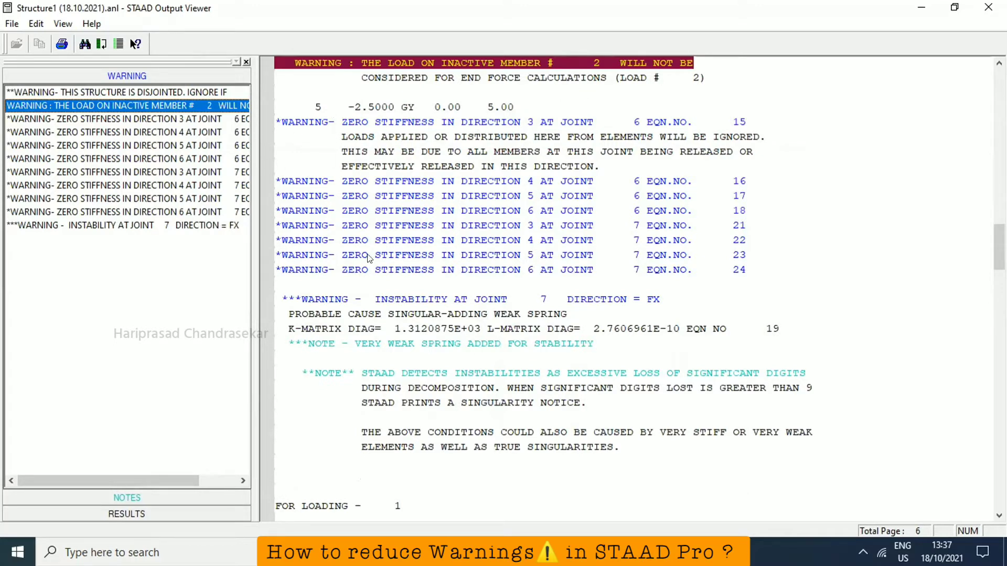
left_click(138, 122)
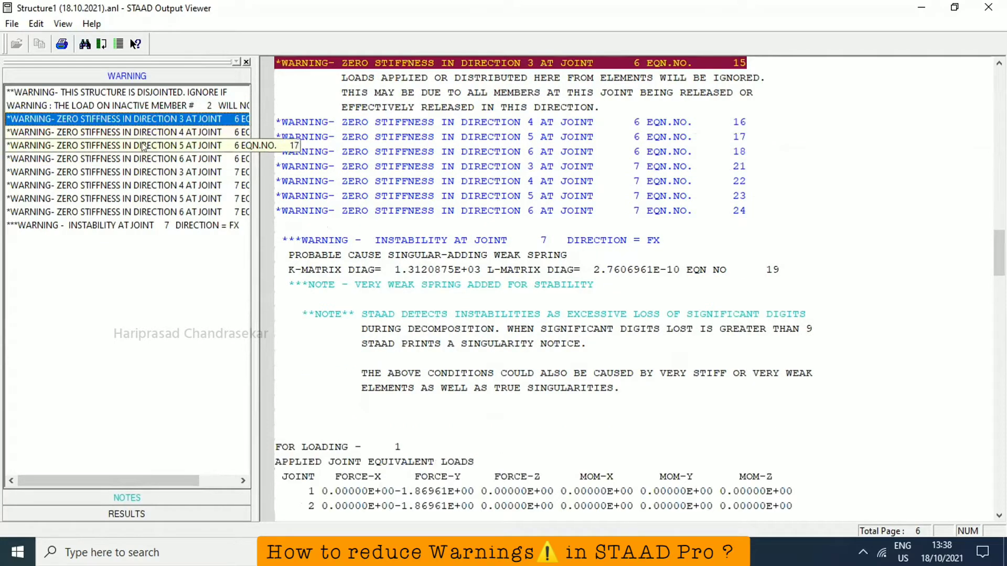
left_click(142, 226)
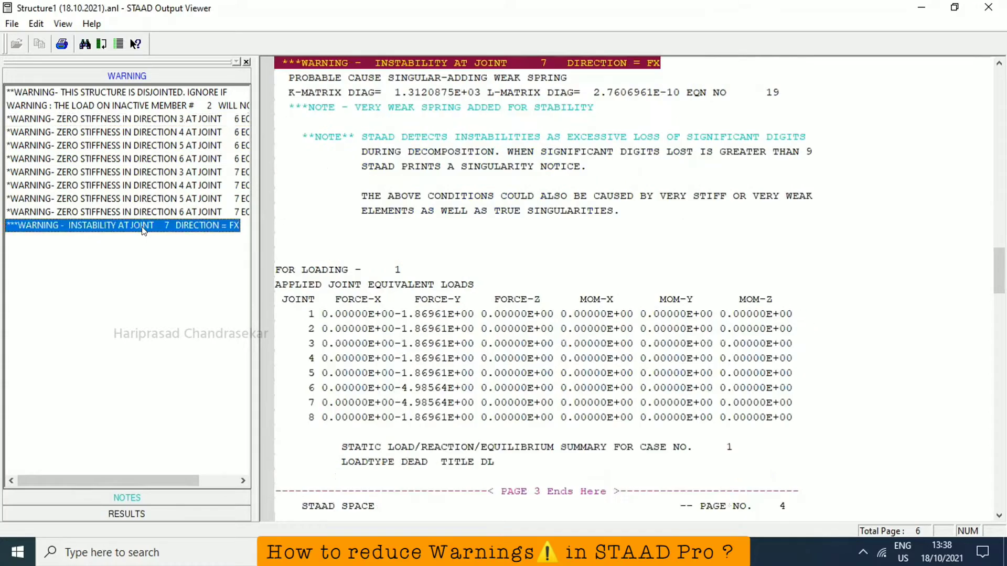
left_click(174, 128)
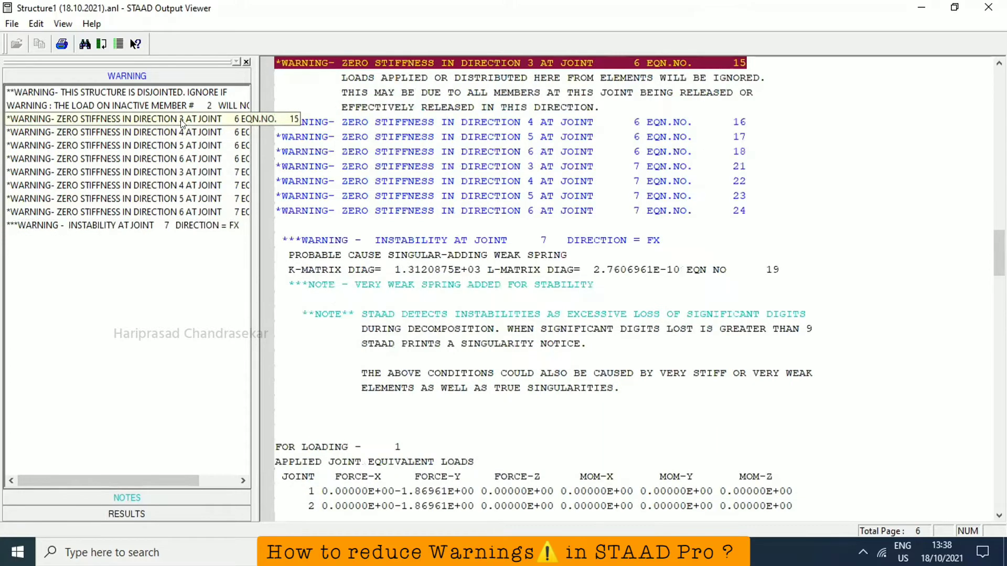
left_click(125, 226)
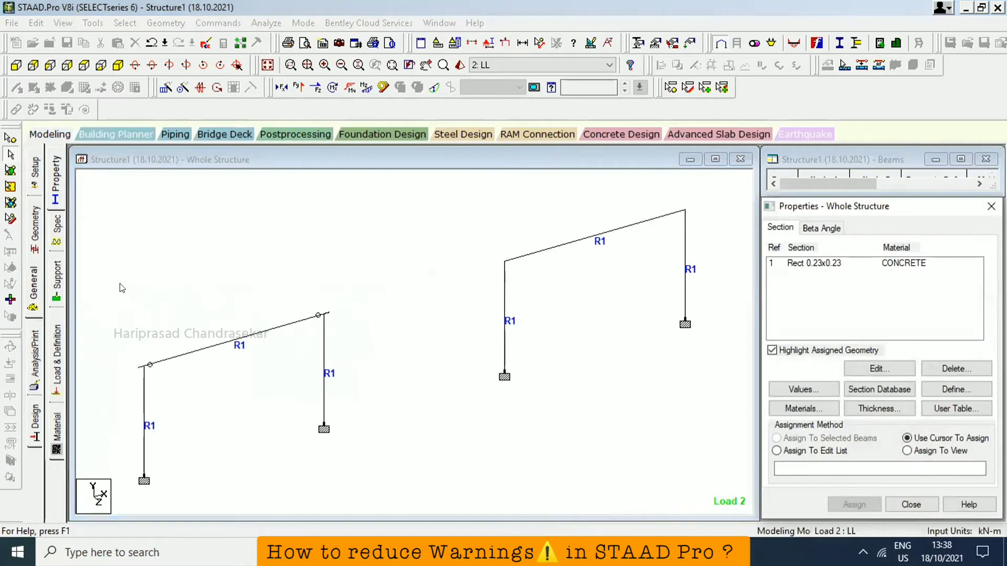
- Delete the INACTIVE MEMBER specification from the whole structure
left_click(56, 225)
left_click(832, 295)
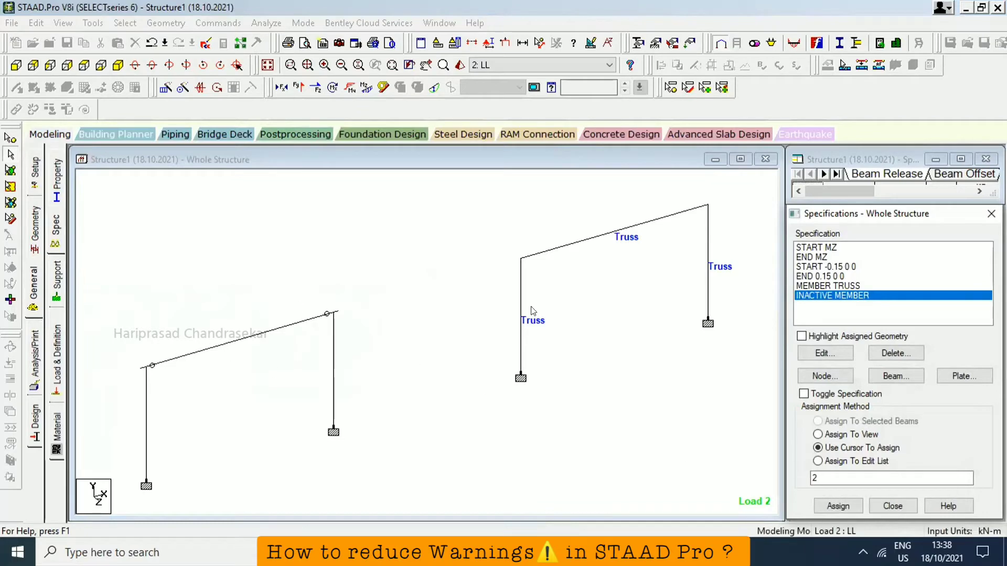
left_click(895, 353)
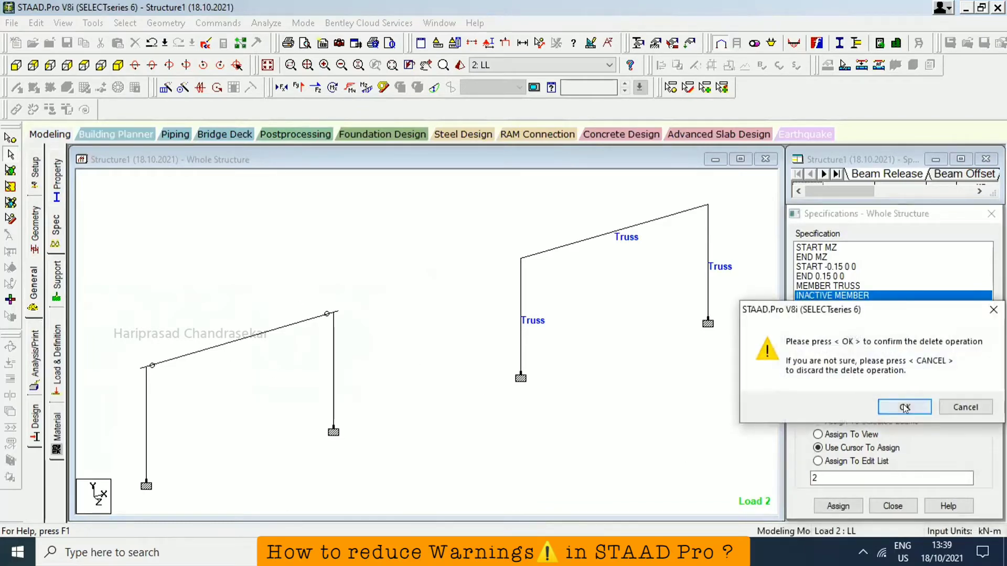
left_click(904, 406)
- Delete the MEMBER TRUSS specification from the second frame's members
left_click(849, 287)
left_click(903, 353)
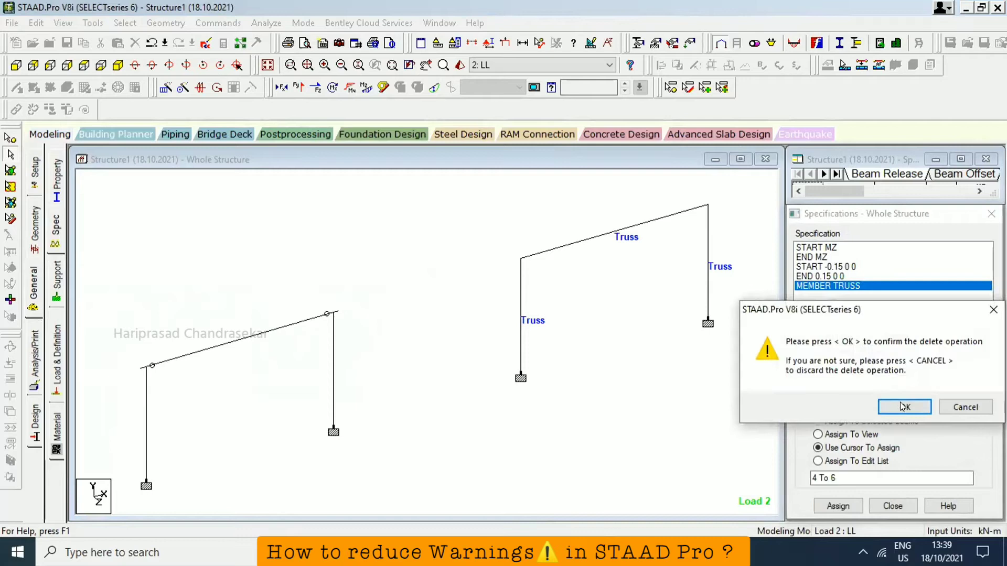
left_click(902, 406)
left_click(904, 402)
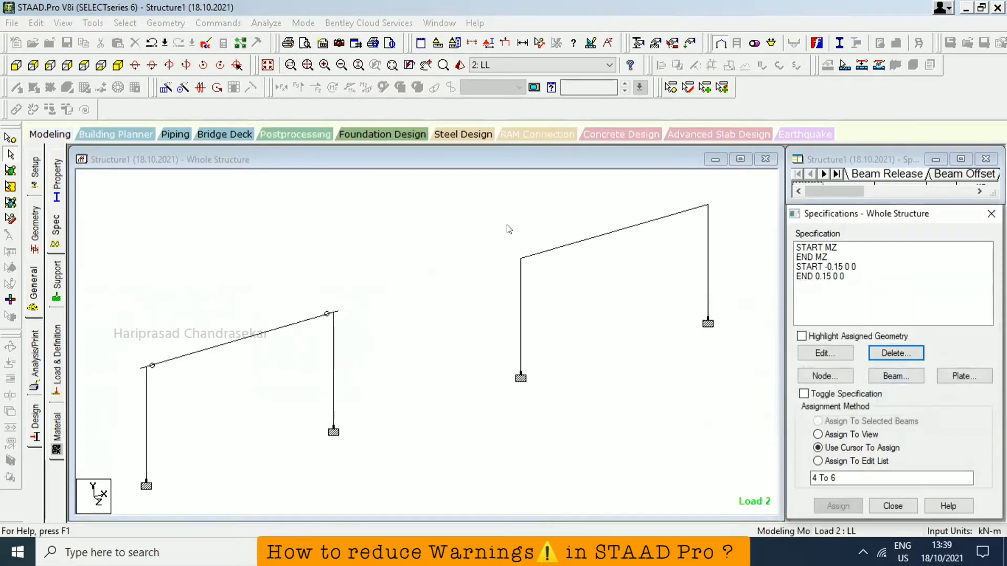
- Run the analysis on the modified structure and open its output file
left_click(268, 22)
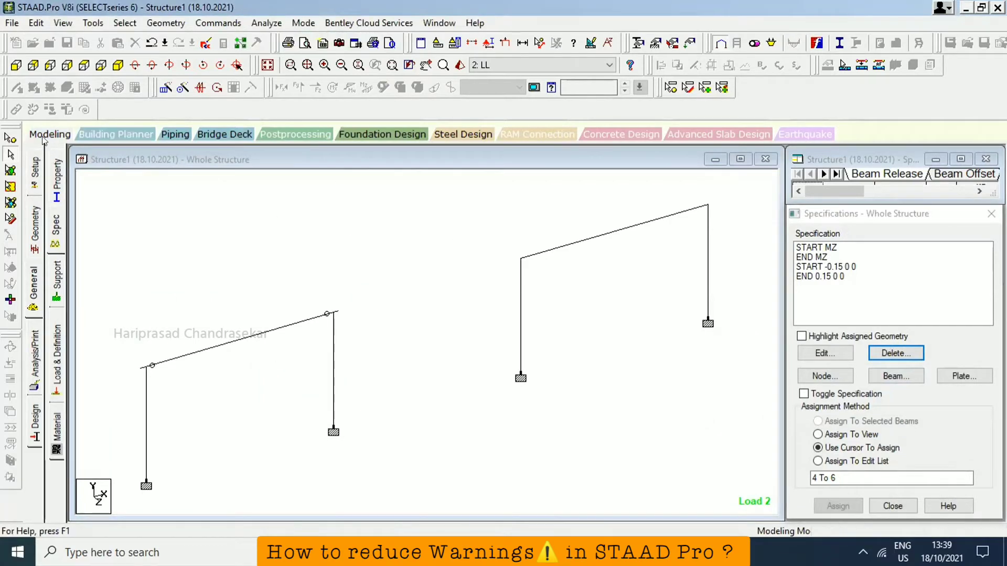
left_click(267, 22)
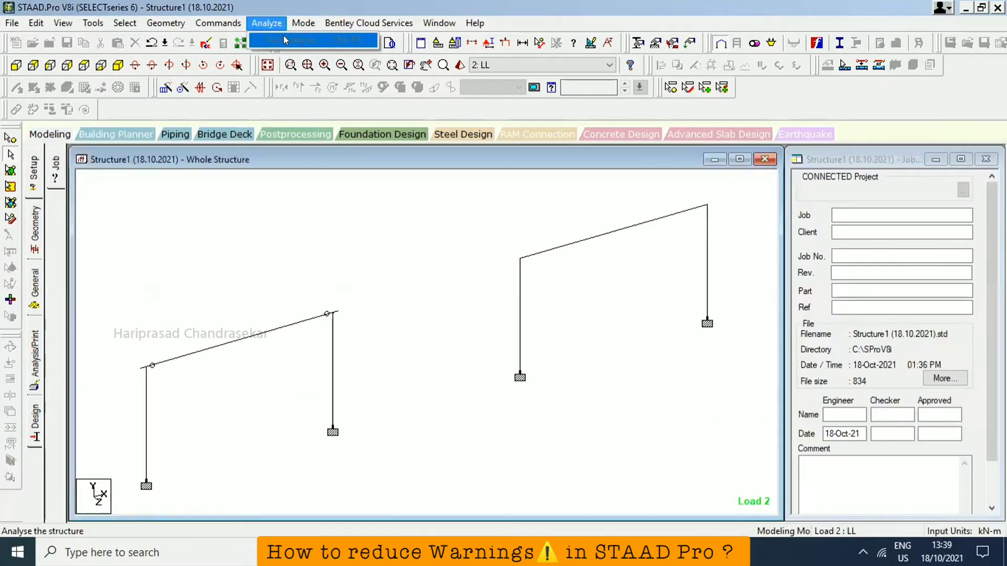
left_click(283, 253)
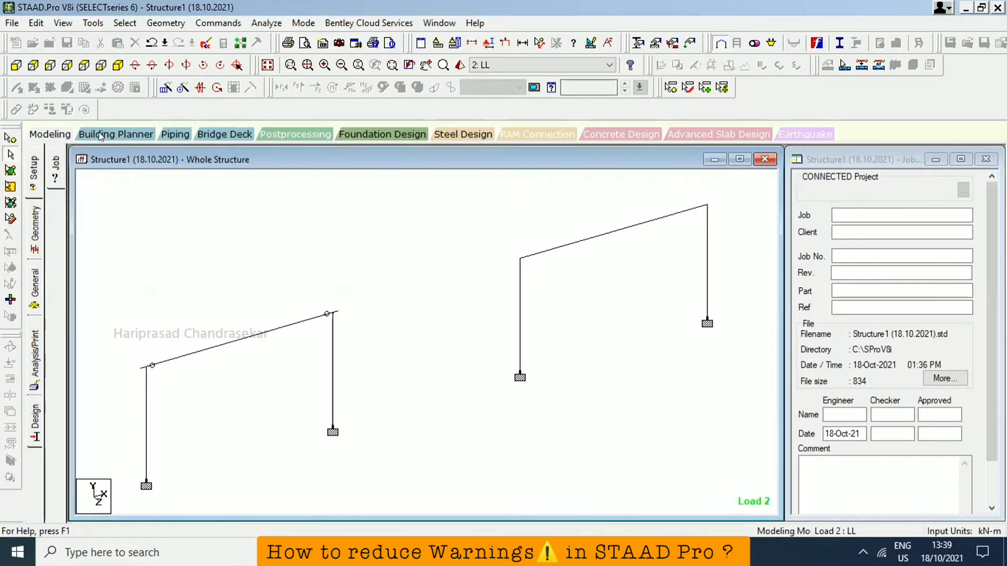
left_click(33, 278)
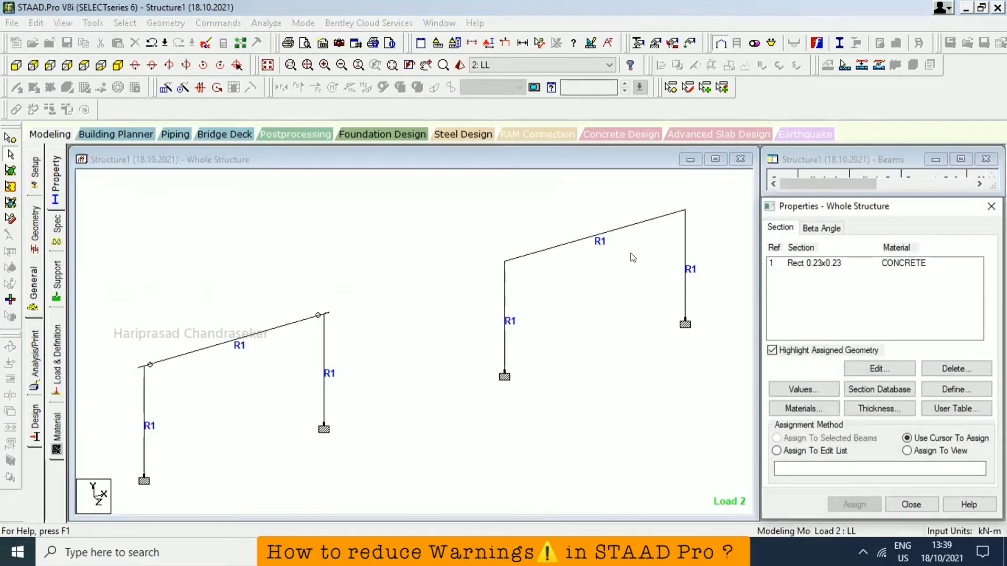
left_click(826, 263)
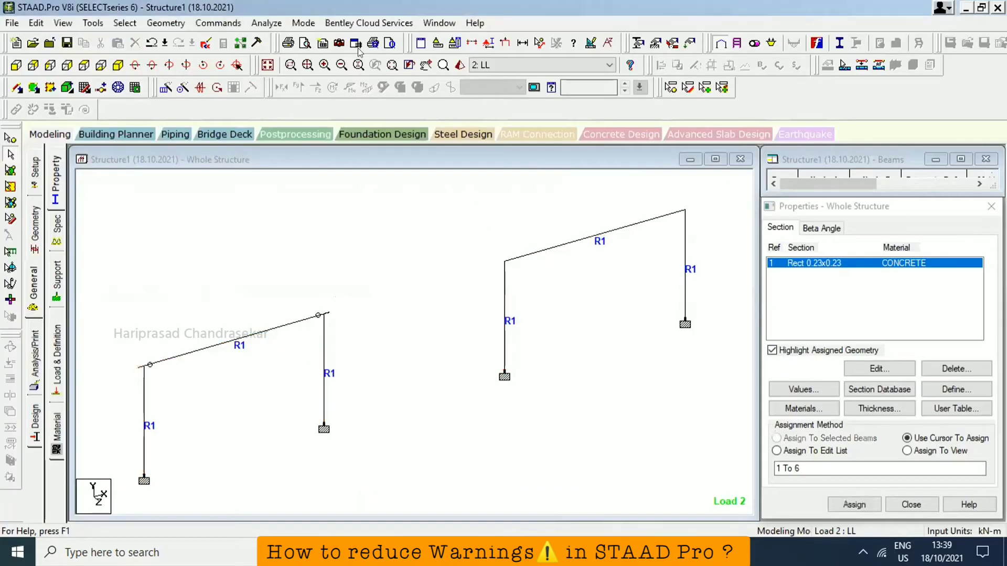
left_click(267, 23)
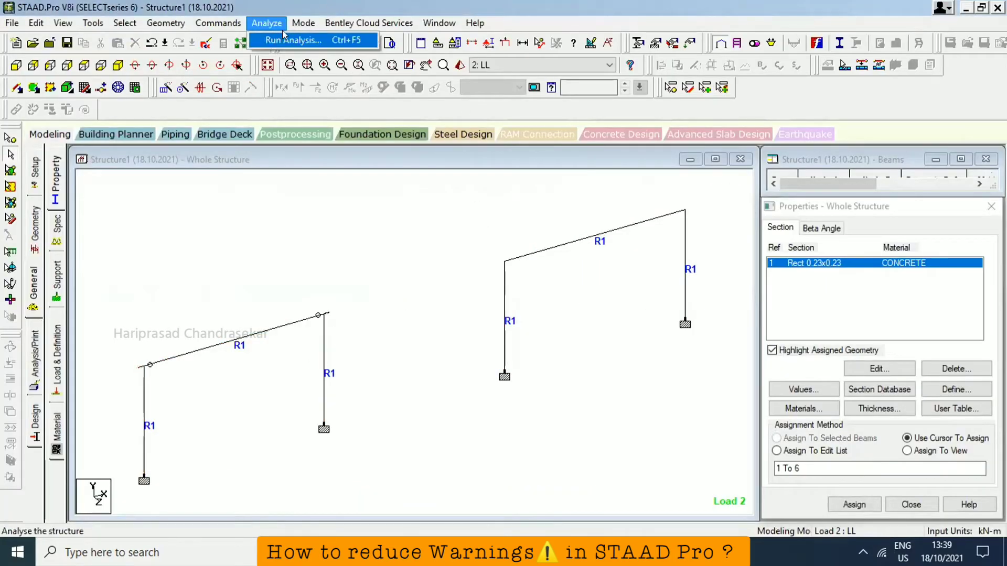
key("Return")
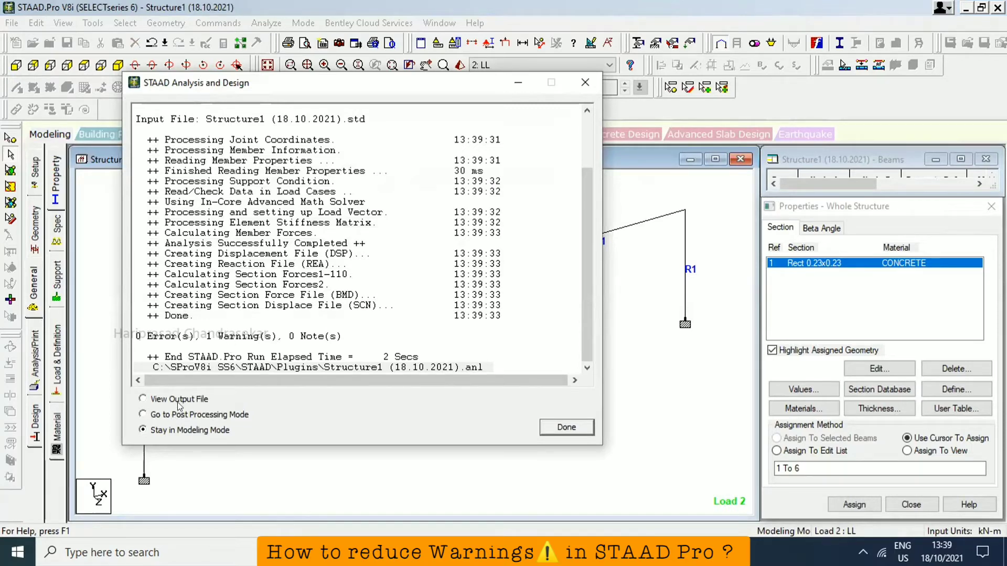
left_click(566, 427)
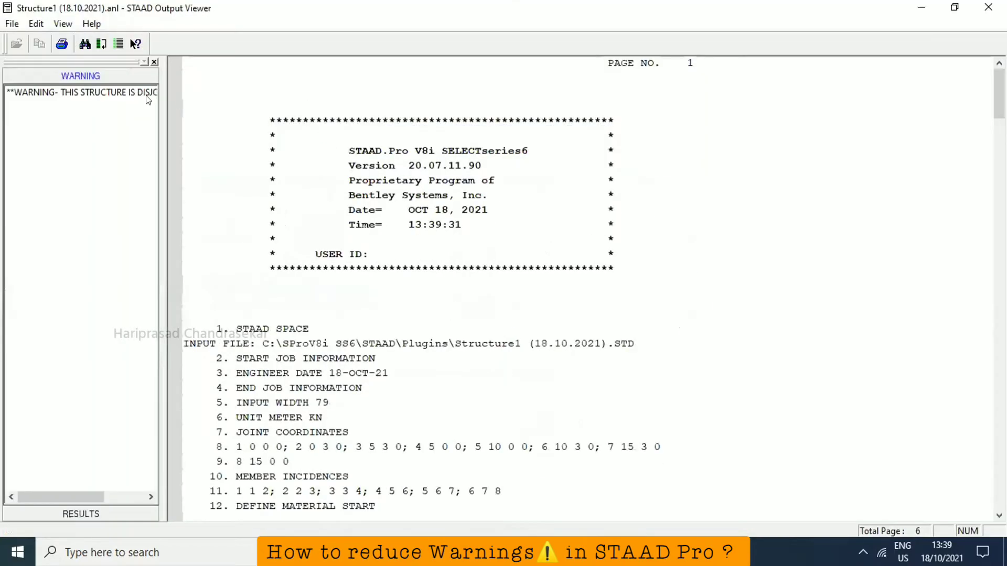
- Examine the disjointed-structure warning in the new output report, widening the warning list, and return to the model
left_click(142, 94)
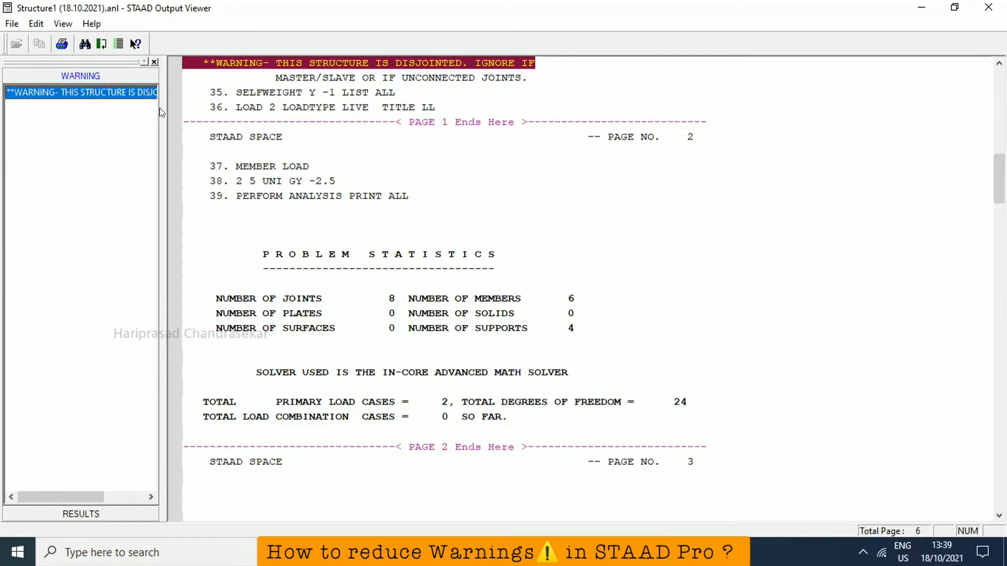
left_click_drag(162, 117, 224, 114)
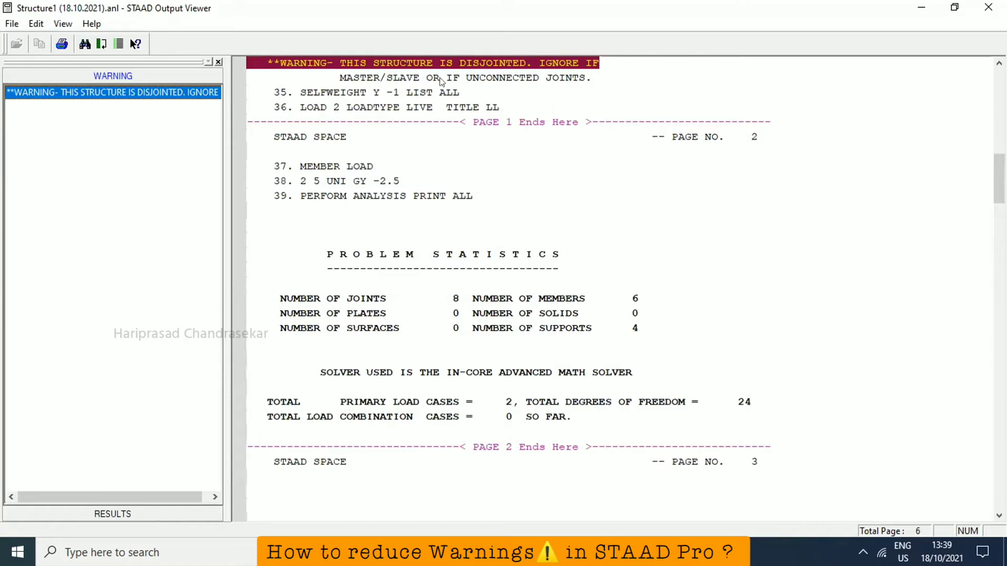
scroll(379, 169, "up", 1)
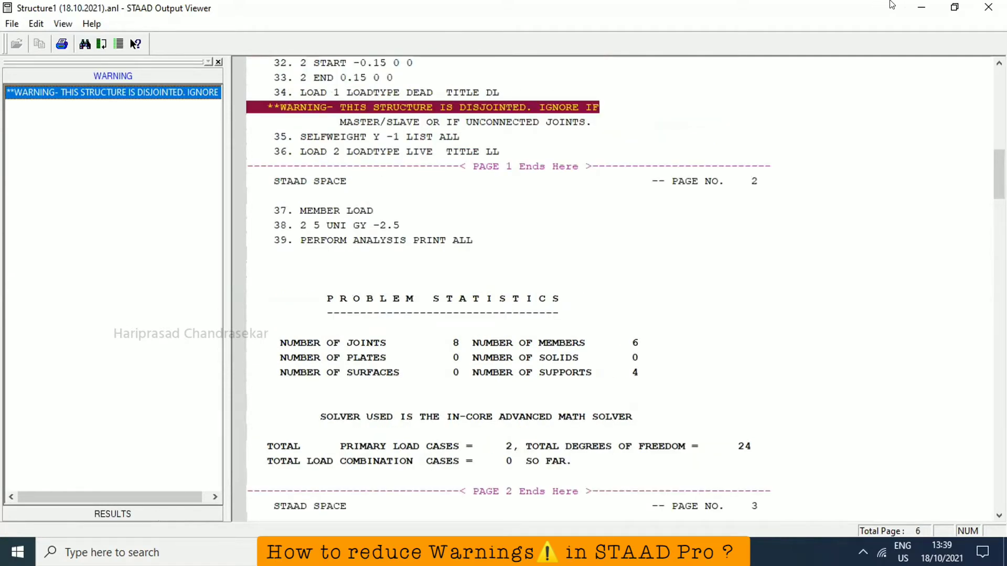
left_click(921, 7)
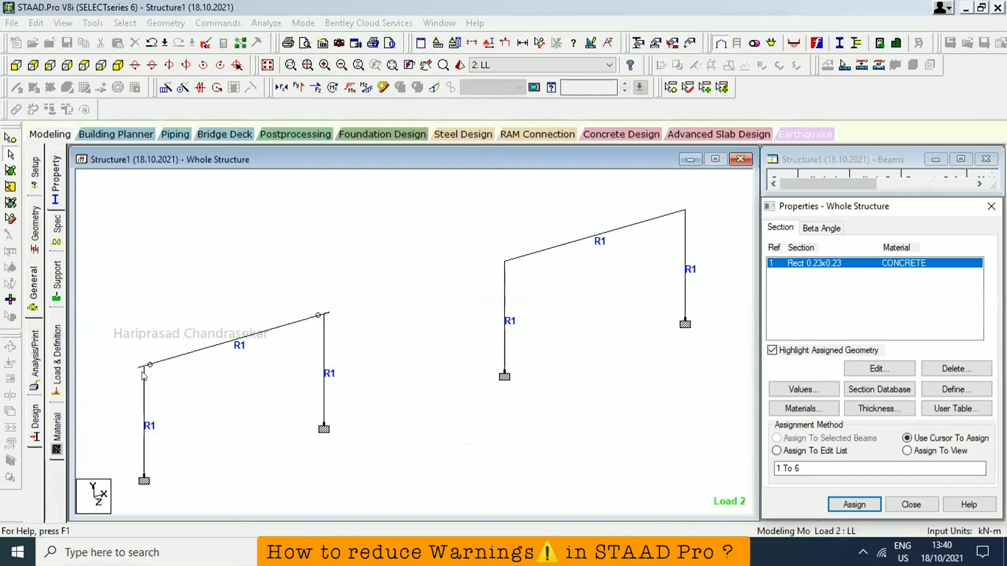
- Check the first frame's beam release and offset specifications, and delete the END 0.15 0 0 offset
left_click(54, 242)
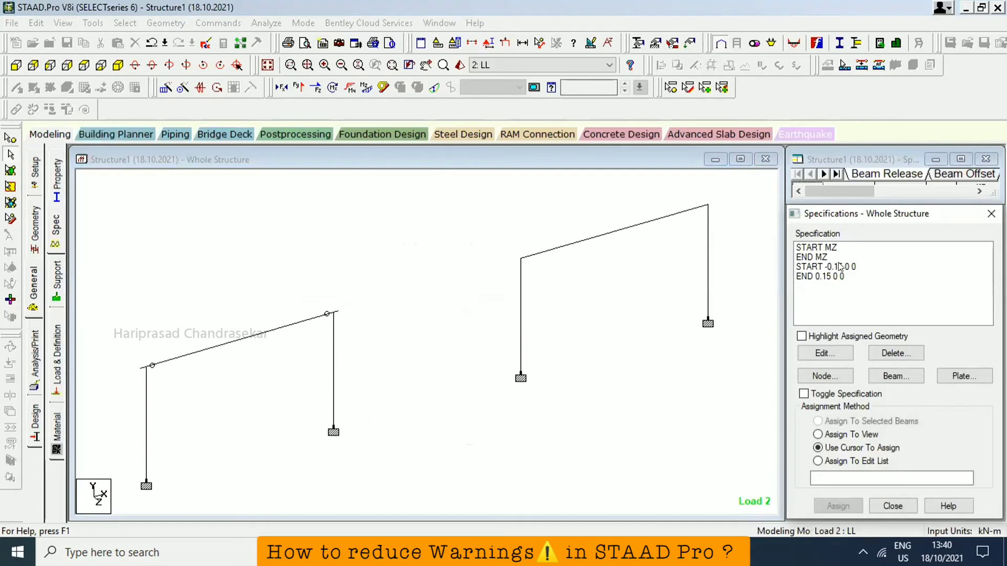
left_click(827, 247)
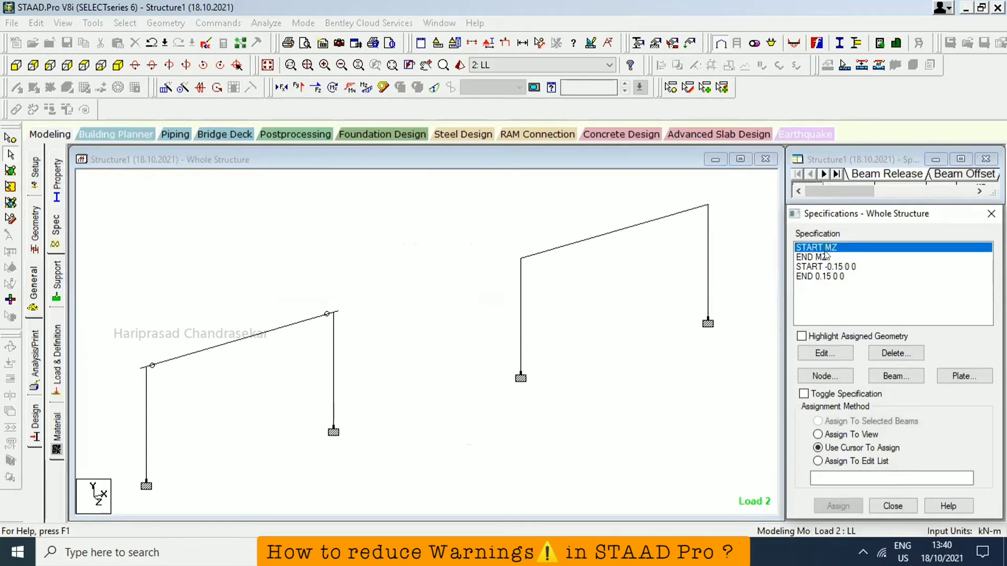
left_click(827, 257)
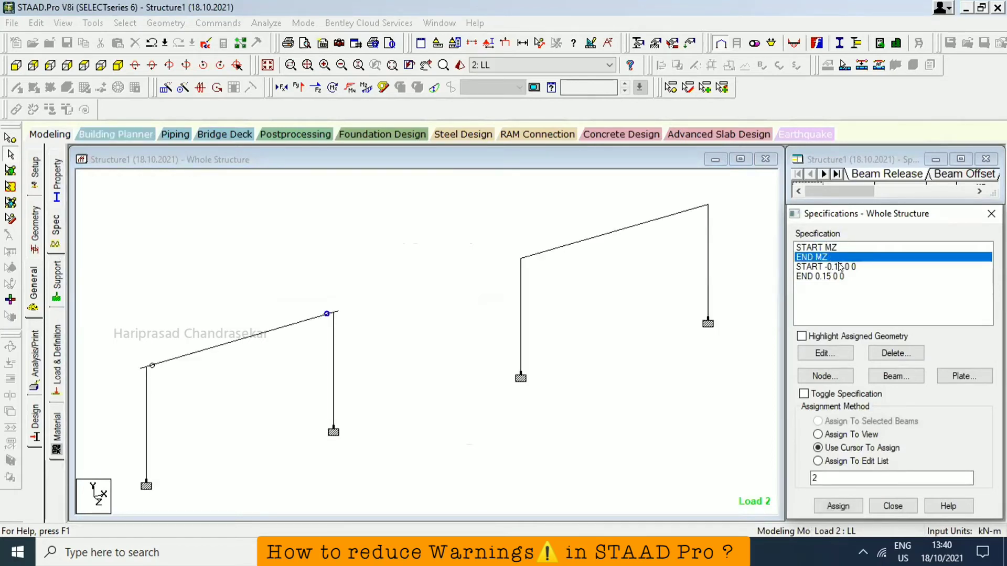
left_click(840, 266)
left_click(828, 247)
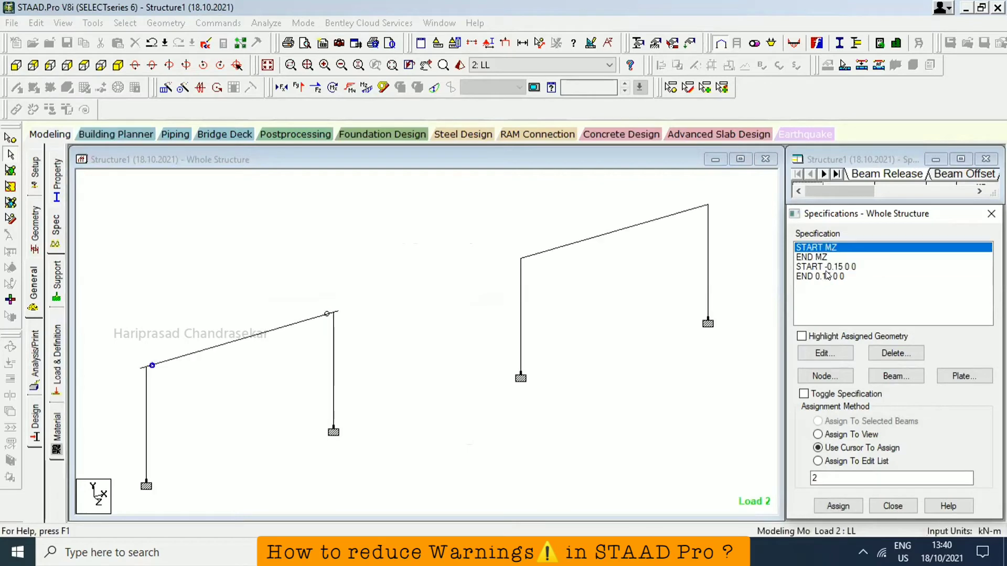
left_click(828, 267)
left_click(829, 277)
left_click(894, 354)
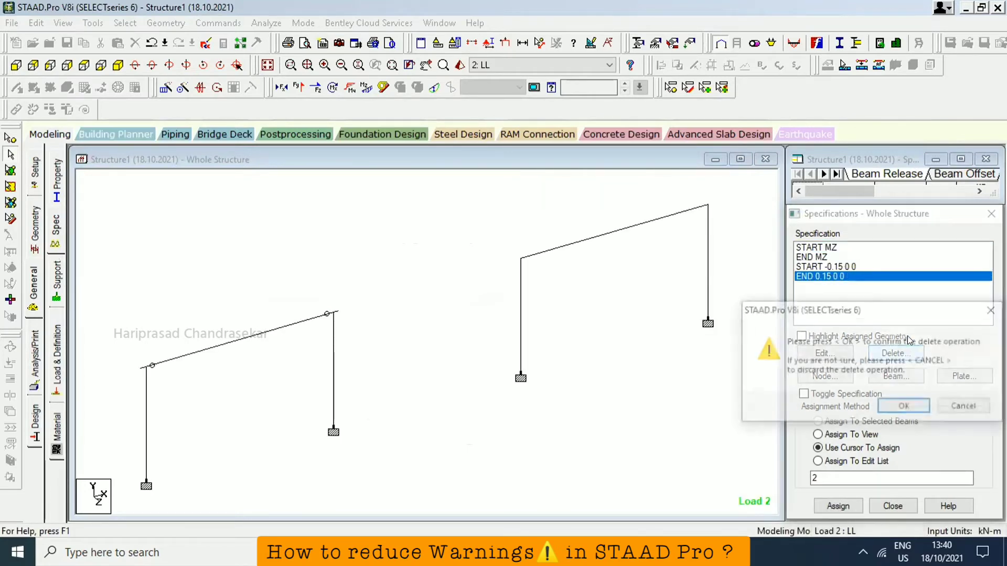
left_click(899, 408)
- Delete the START -0.15 0 0 offset specification from the first frame's beam
left_click(843, 400)
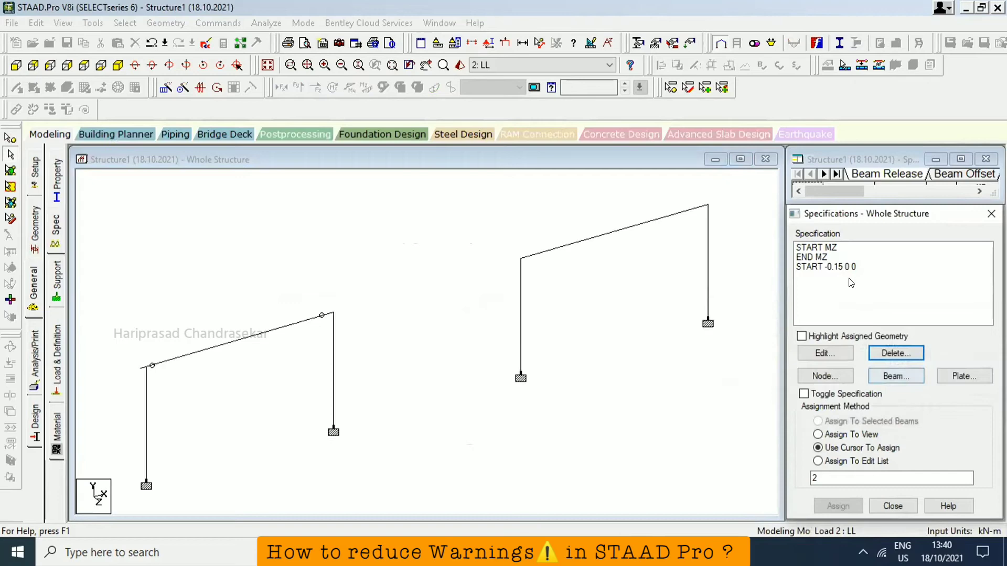
left_click(890, 354)
left_click(901, 407)
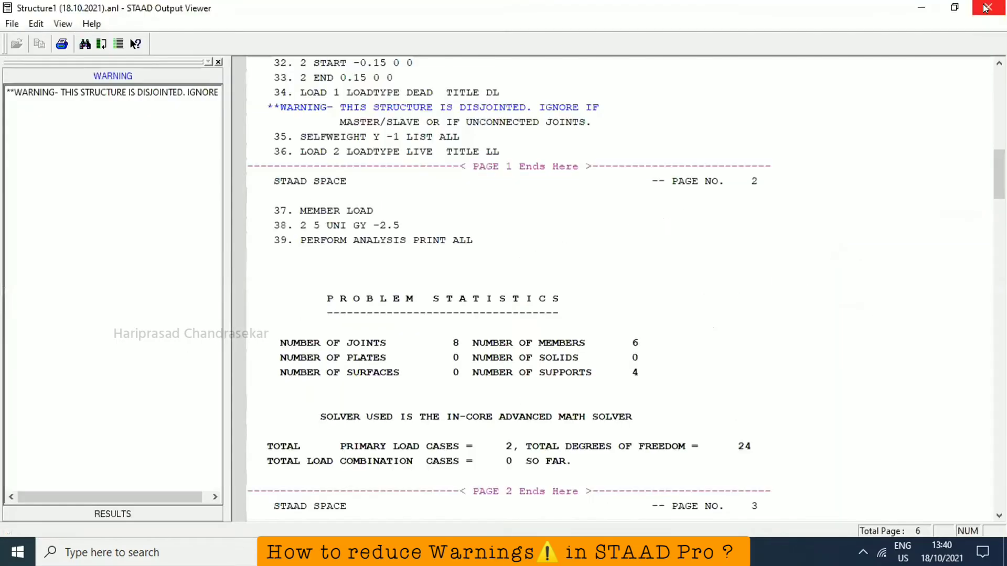
- Save and rerun the analysis without the beam offsets, check the warning in the output file, and return to the model
left_click(985, 7)
left_click(266, 23)
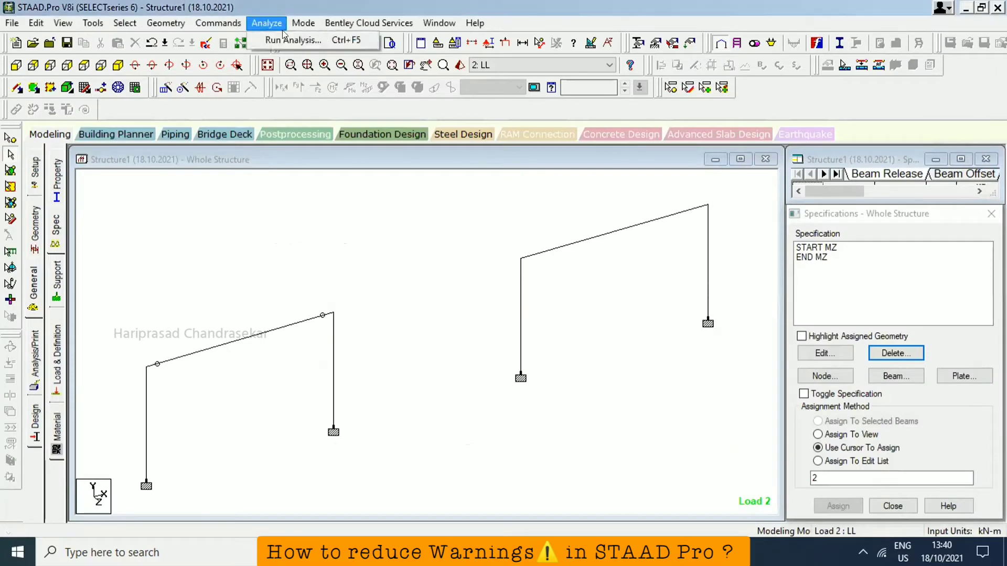
left_click(283, 41)
left_click(414, 294)
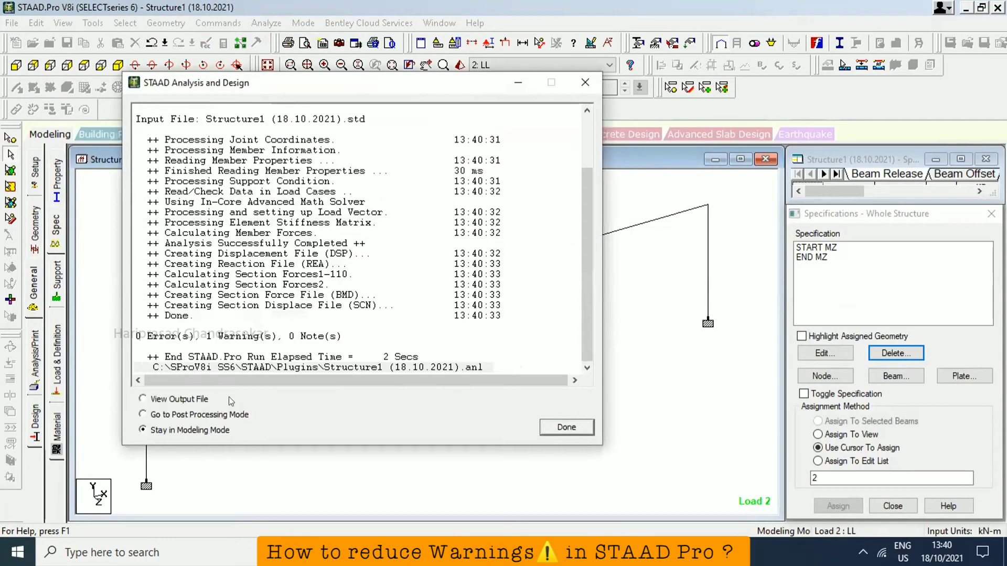
left_click(570, 429)
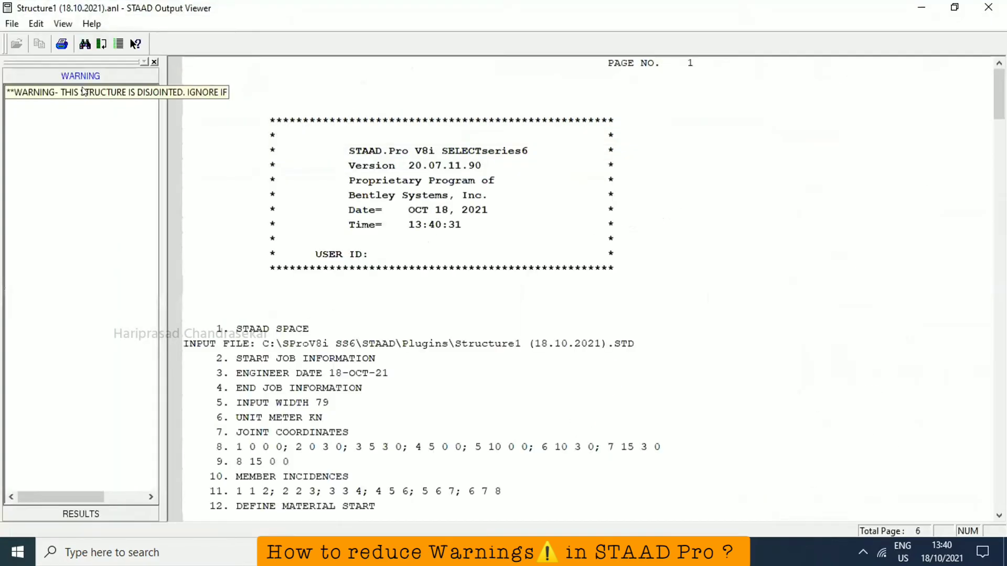
left_click(82, 92)
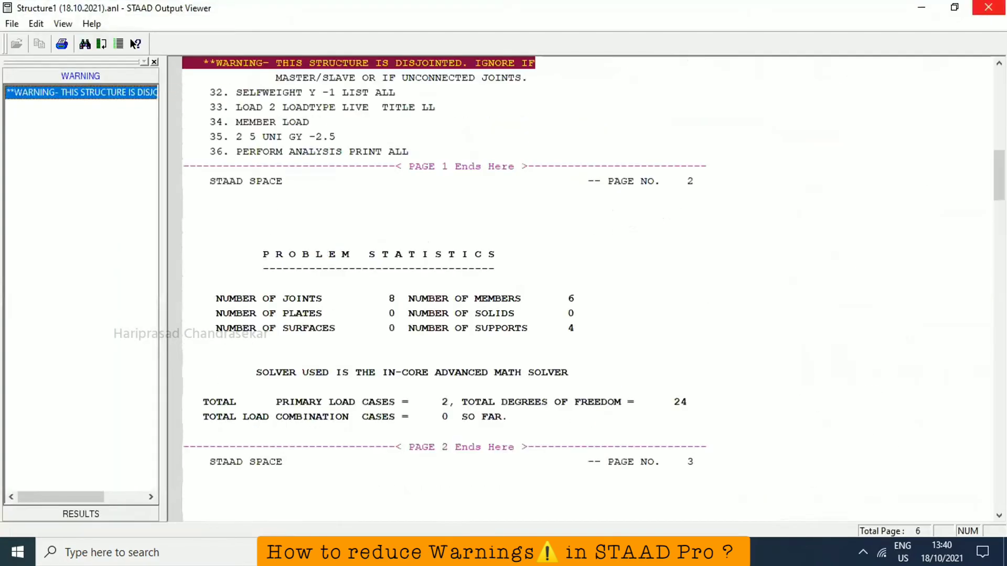
left_click(988, 7)
- Delete the START MZ and END MZ release specifications from the first frame's beam
left_click(896, 354)
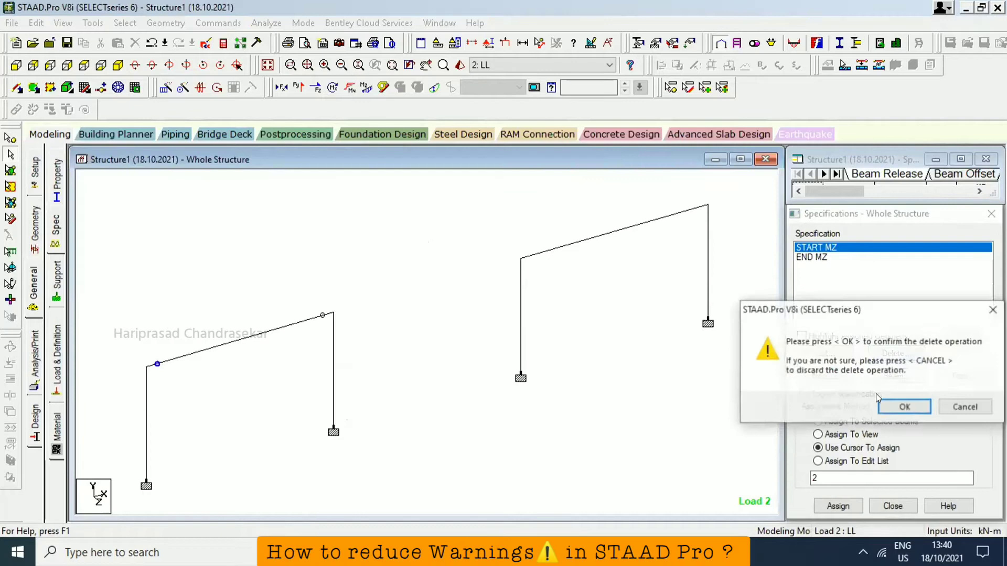
left_click(899, 407)
left_click(904, 401)
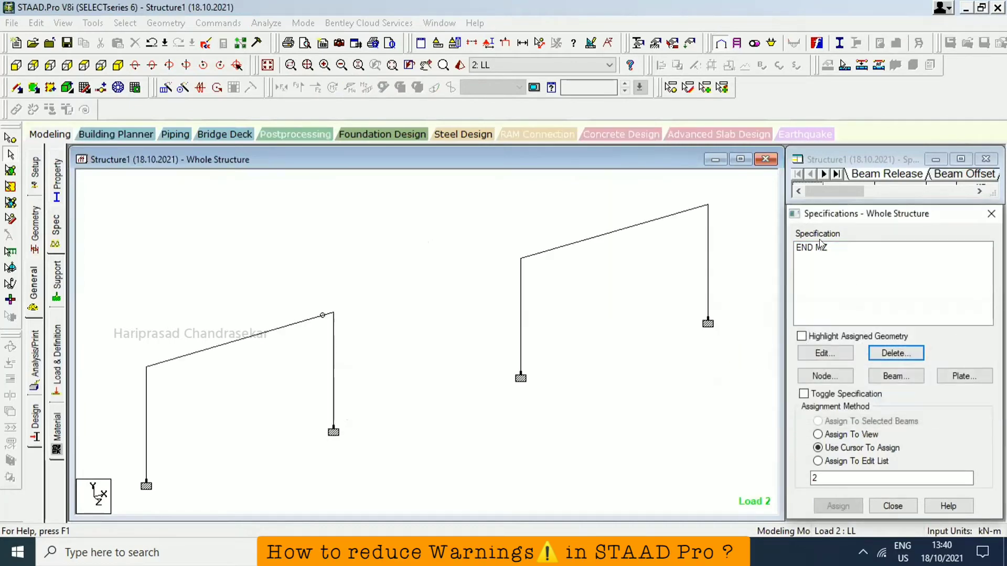
left_click(821, 247)
left_click(897, 353)
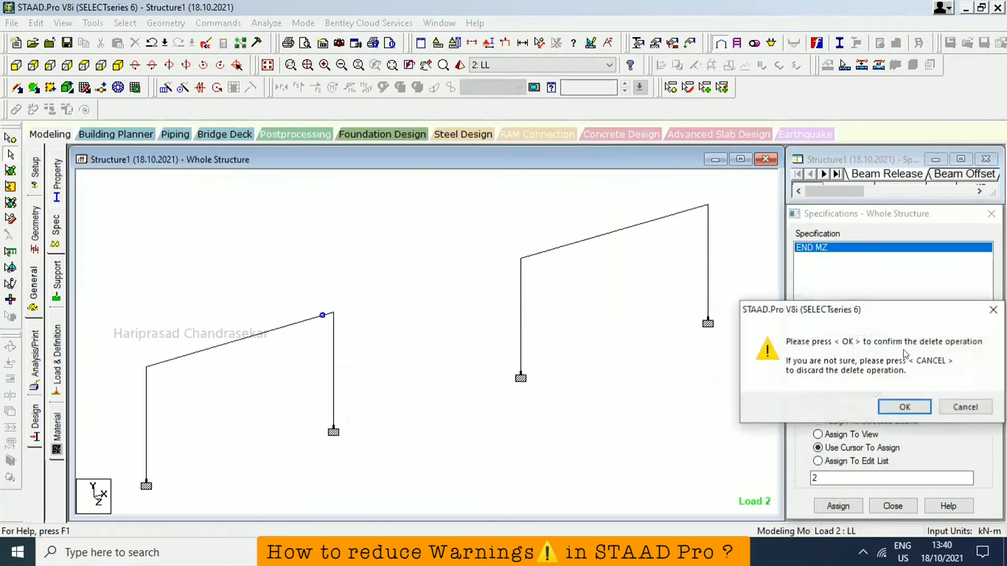
left_click(915, 409)
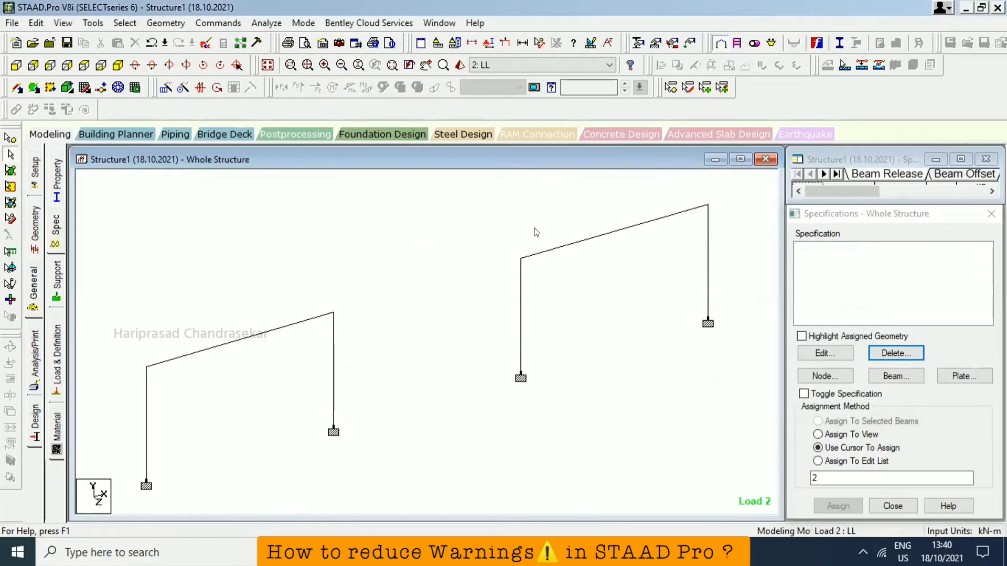
- Save and rerun the analysis without the releases, locate the remaining warning in the output file, and close the report
left_click(267, 23)
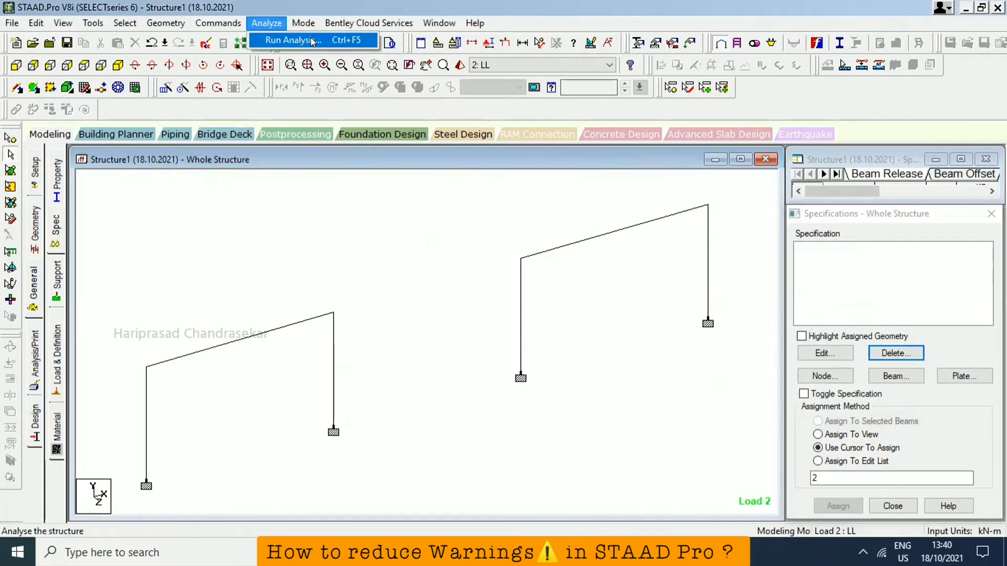
left_click(278, 40)
left_click(412, 294)
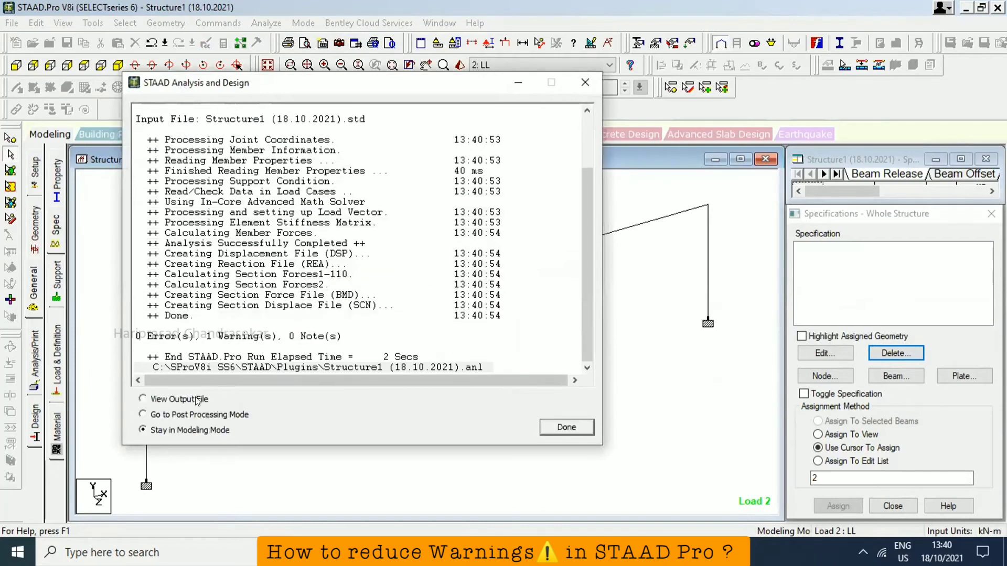
left_click(560, 428)
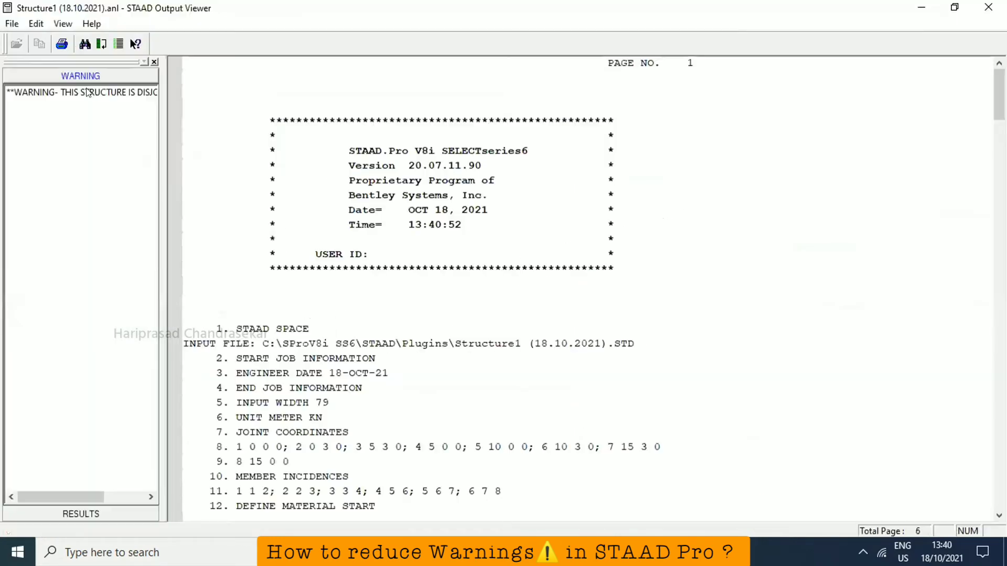
left_click(124, 92)
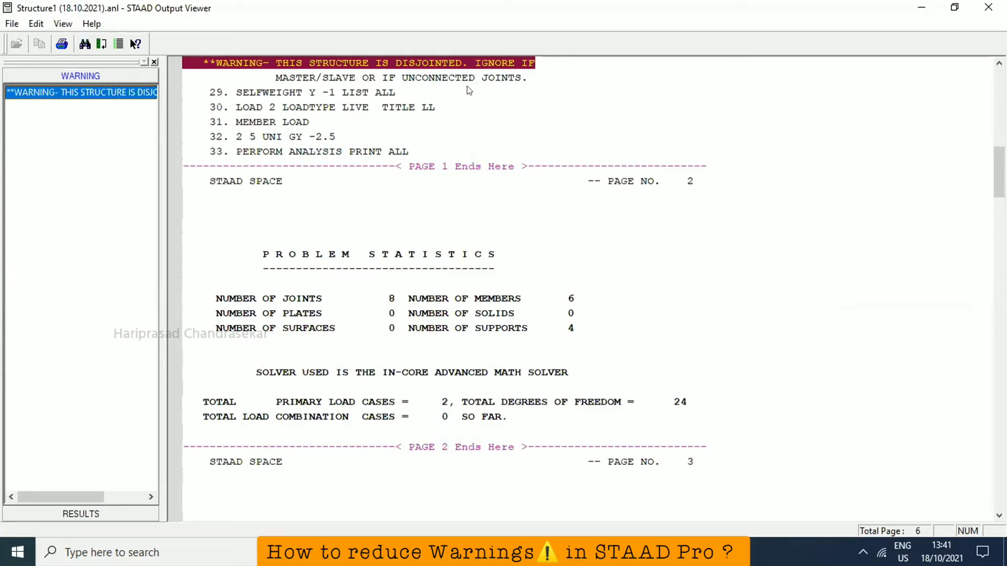
left_click(988, 7)
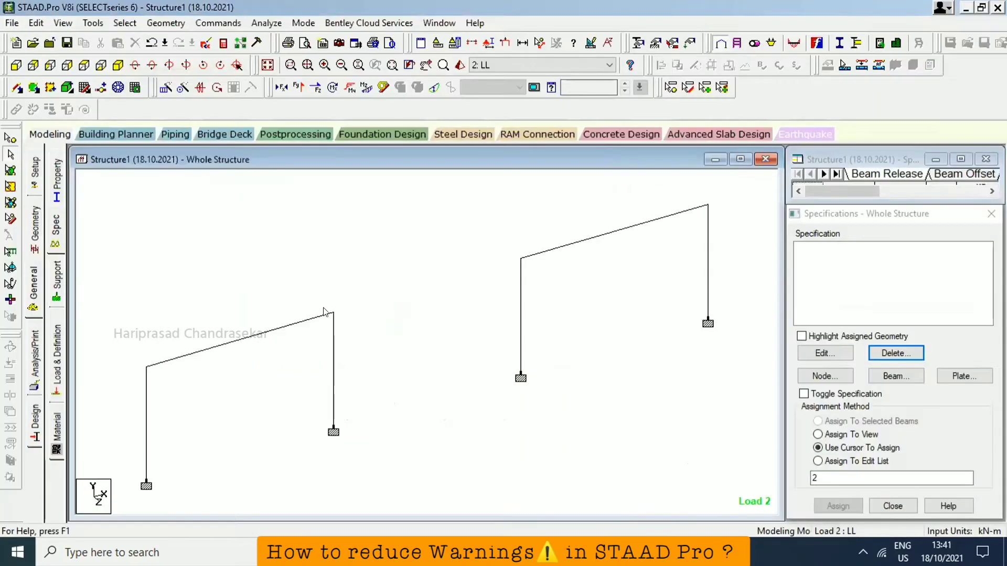
- Add a beam on the snap grid joining the facing top corners of the two frames, from X 5 to X 10 at height 3 m
scroll(449, 252, "down", 3)
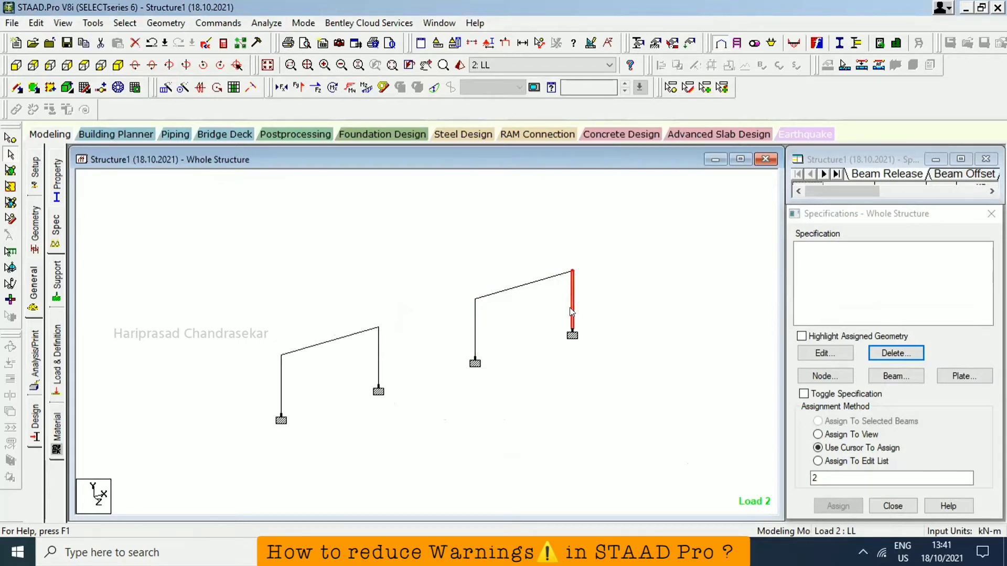
scroll(416, 352, "up", 1)
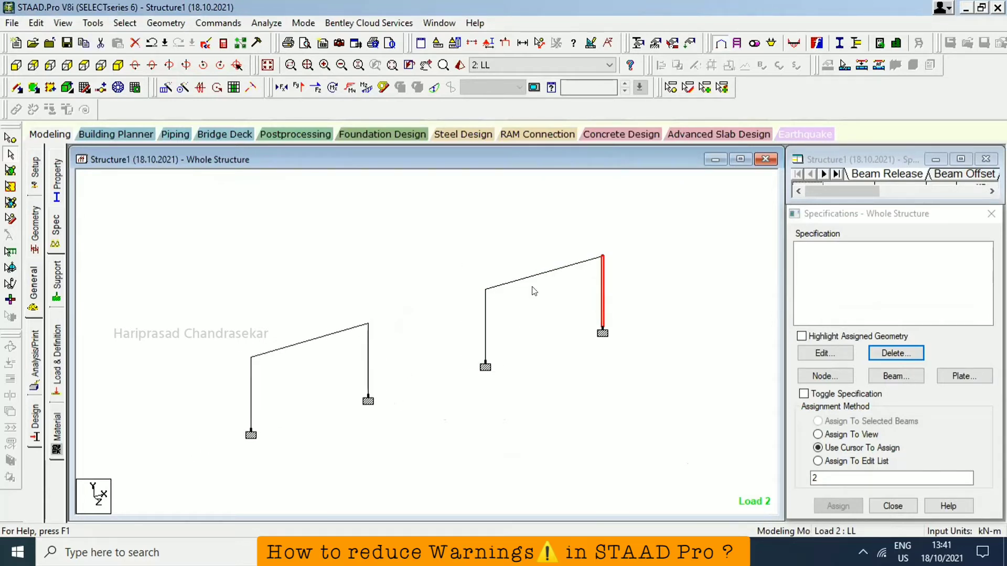
left_click(396, 289)
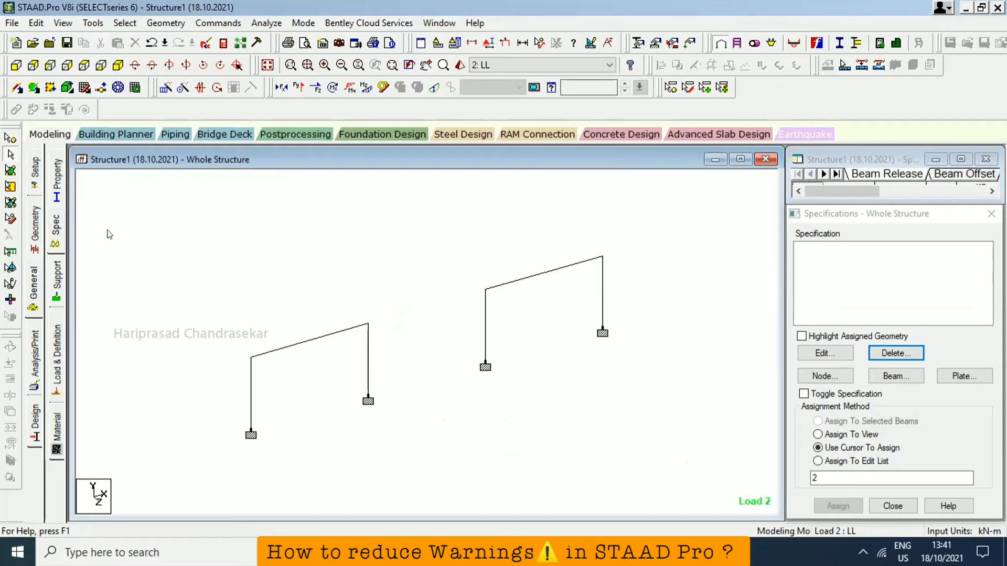
left_click(84, 87)
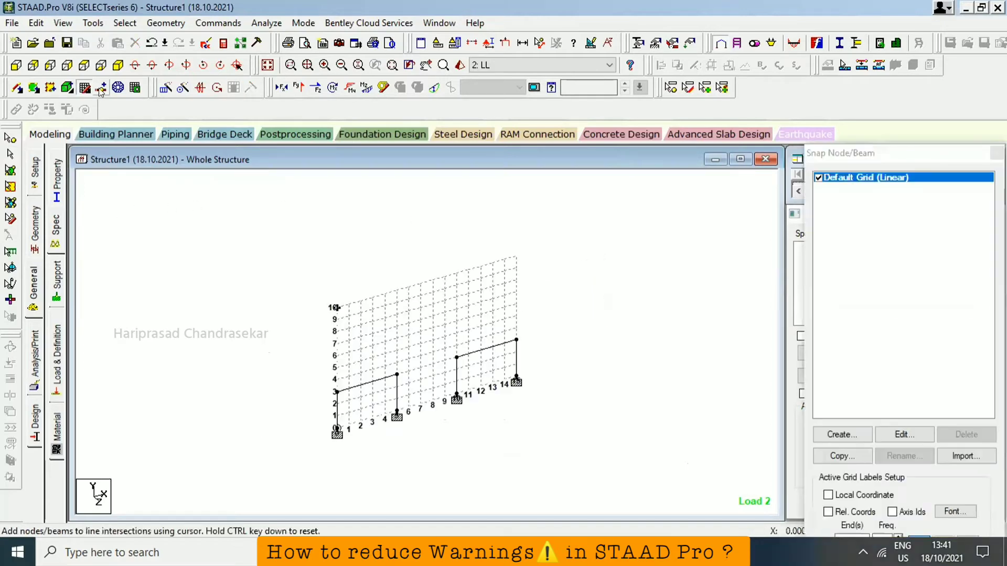
left_click(397, 376)
left_click(535, 309)
left_click(457, 357)
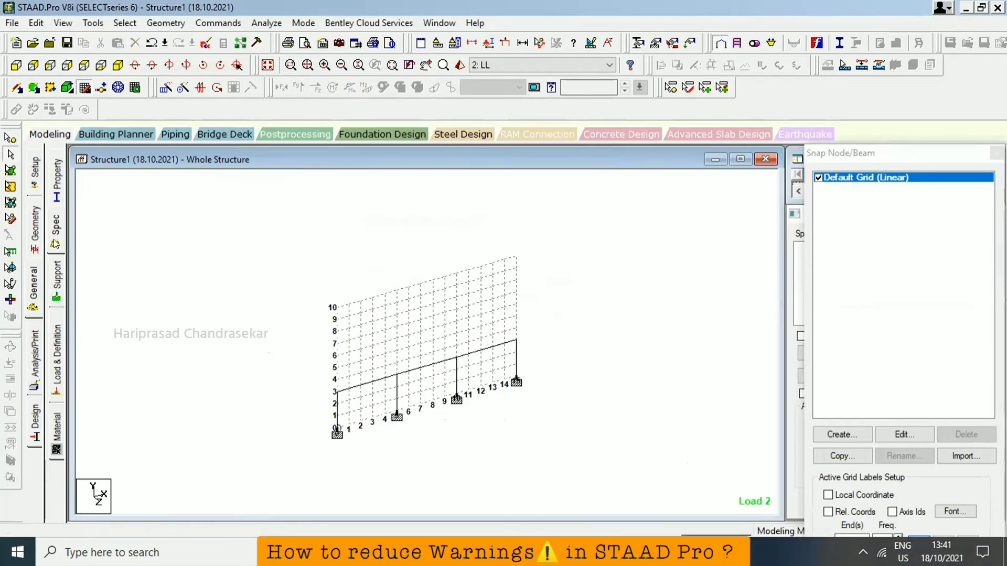
- Assign the Rect 0.23x0.23 concrete section to all members in view, including the connecting beam
left_click(57, 190)
left_click(806, 264)
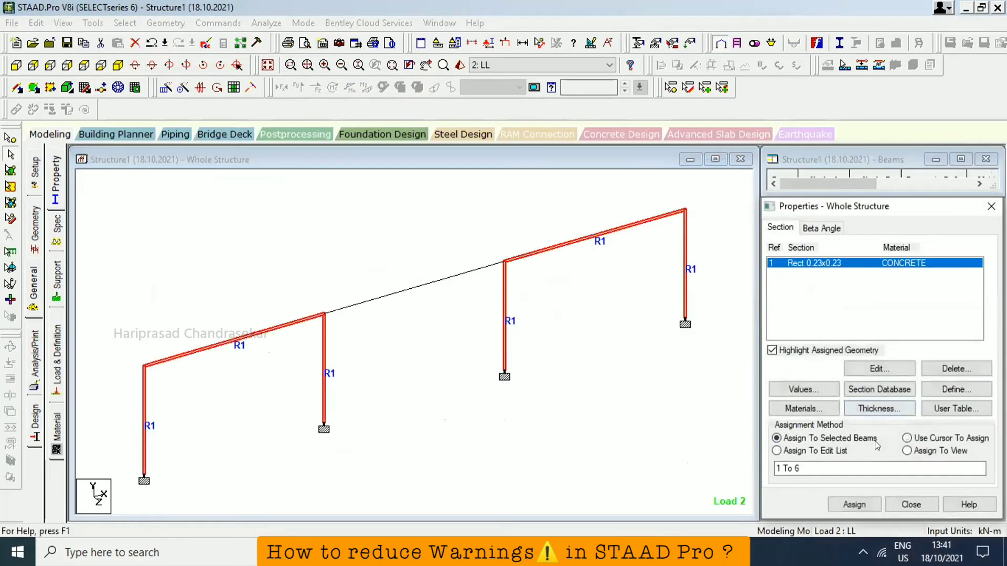
left_click(907, 450)
left_click(863, 508)
left_click(834, 333)
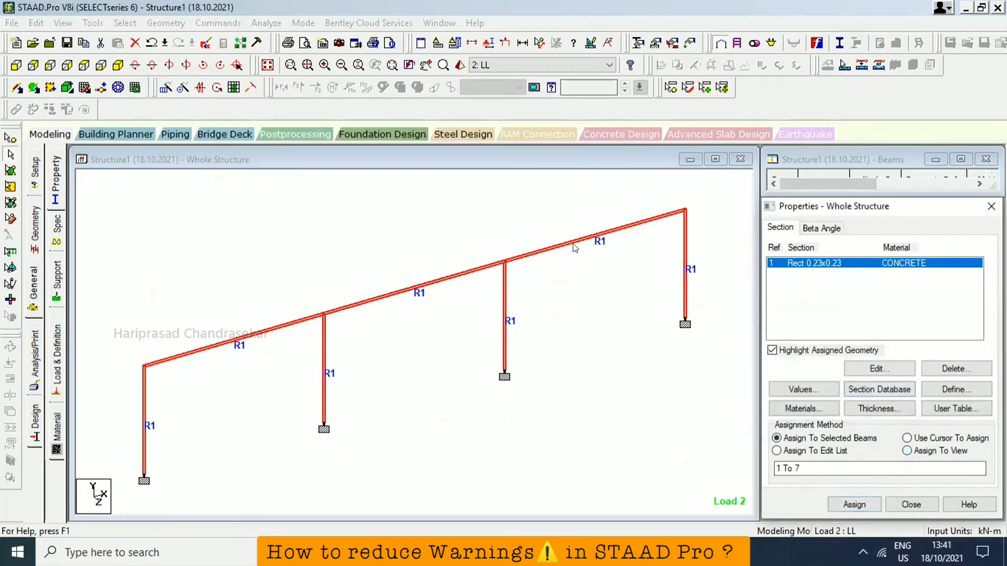
left_click(168, 242)
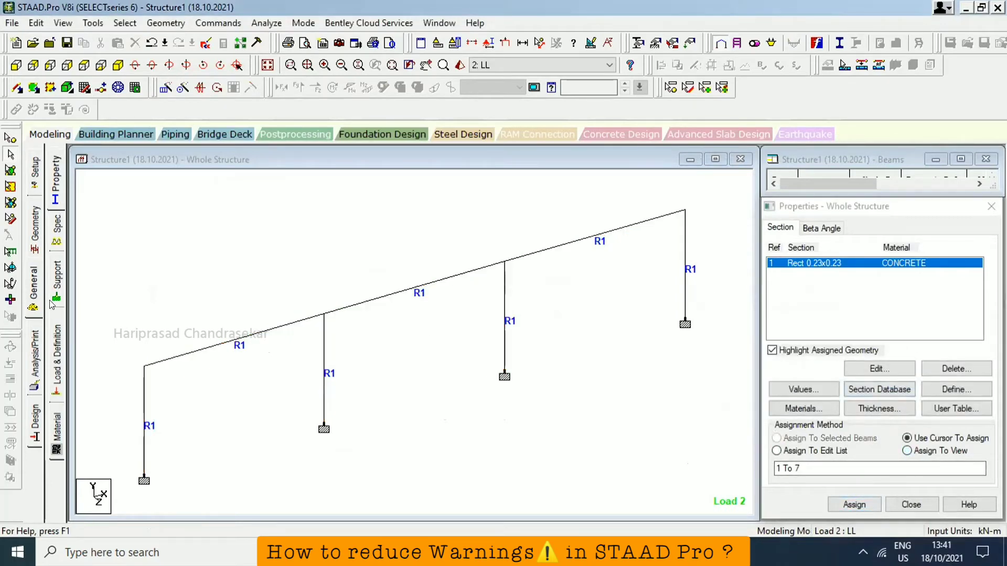
- Assign the SELFWEIGHT Y -1 load of case 1 DL to the whole view
left_click(56, 346)
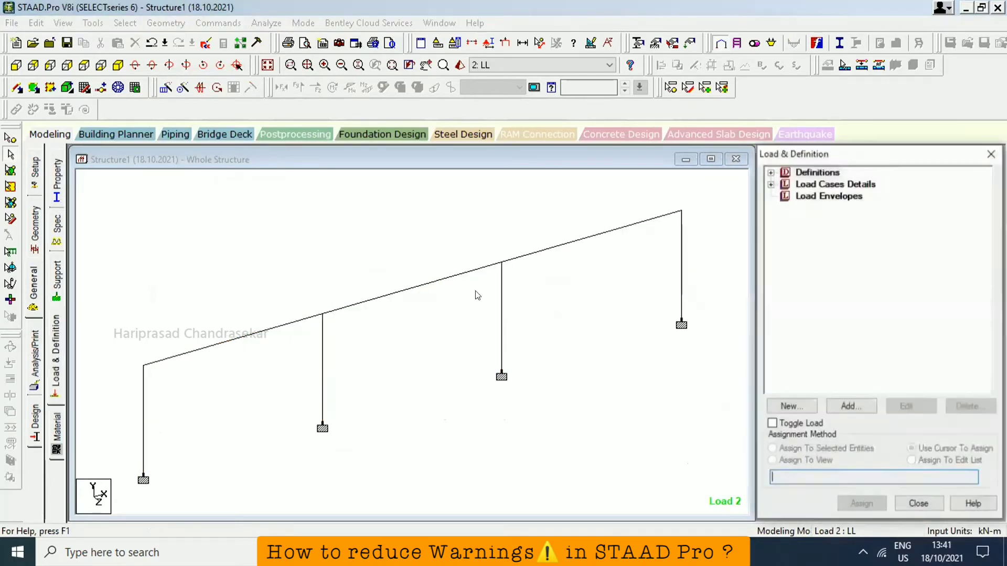
left_click(770, 184)
left_click(785, 196)
left_click(839, 207)
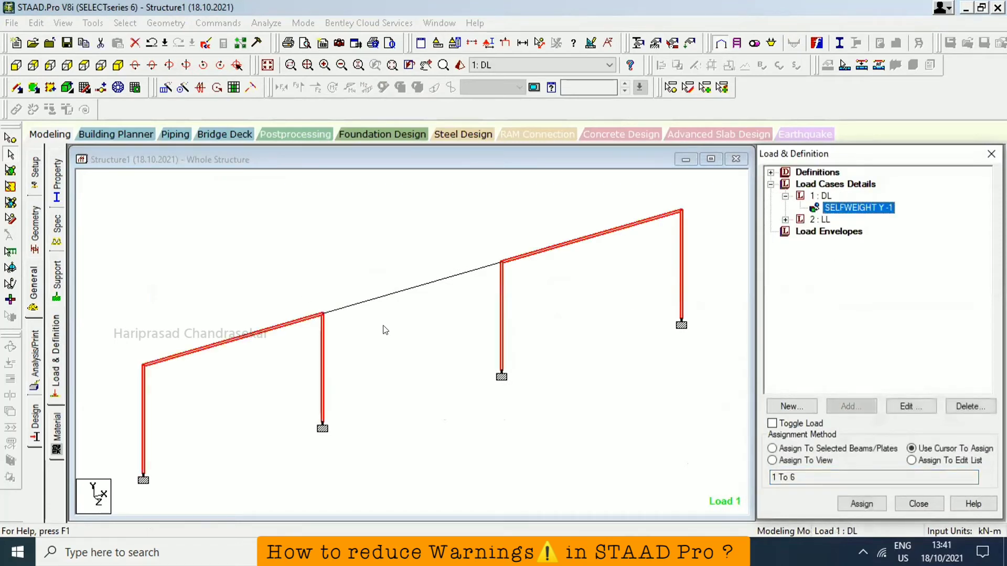
left_click(926, 458)
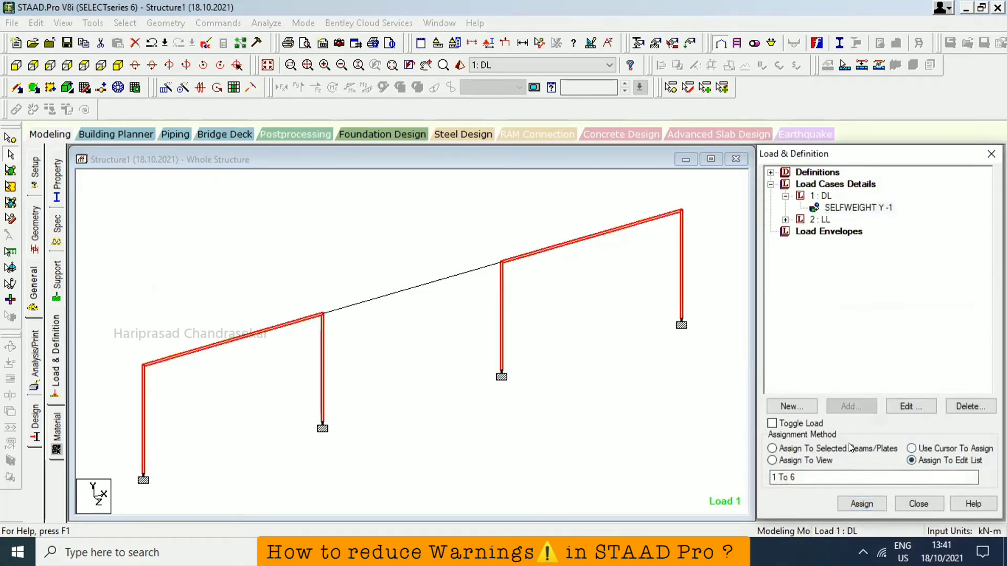
left_click(831, 459)
left_click(861, 503)
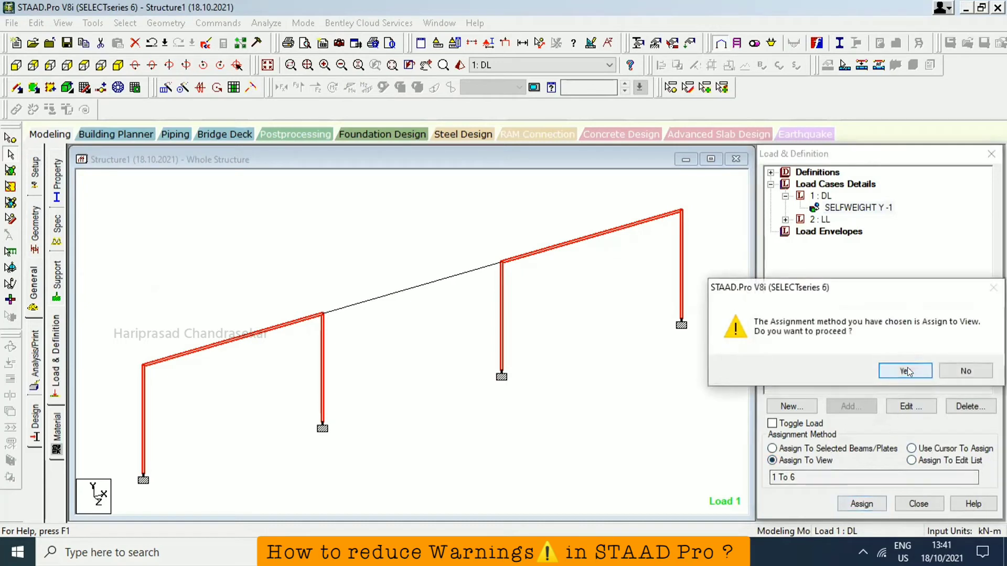
left_click(906, 371)
- Assign the UNI GY -2.5 kN/m load of case 2 LL to the connecting beam between the frames
left_click(785, 219)
left_click(829, 231)
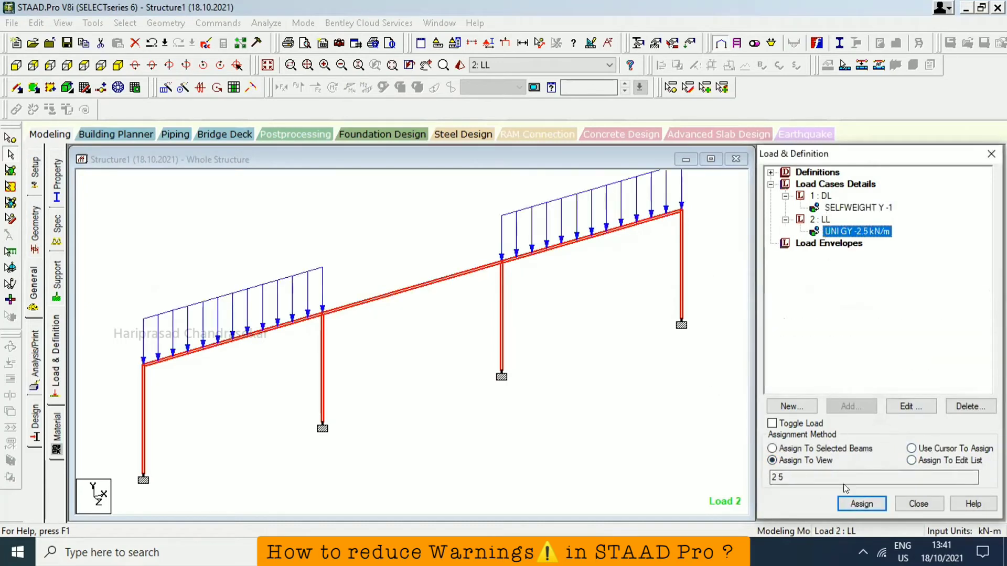
left_click(828, 449)
left_click(384, 296)
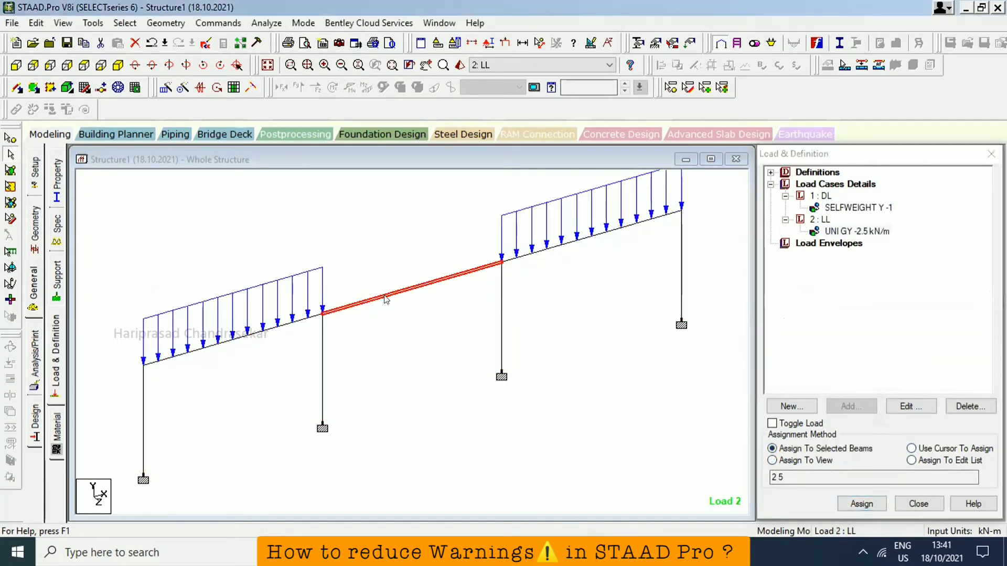
left_click(861, 504)
left_click(905, 371)
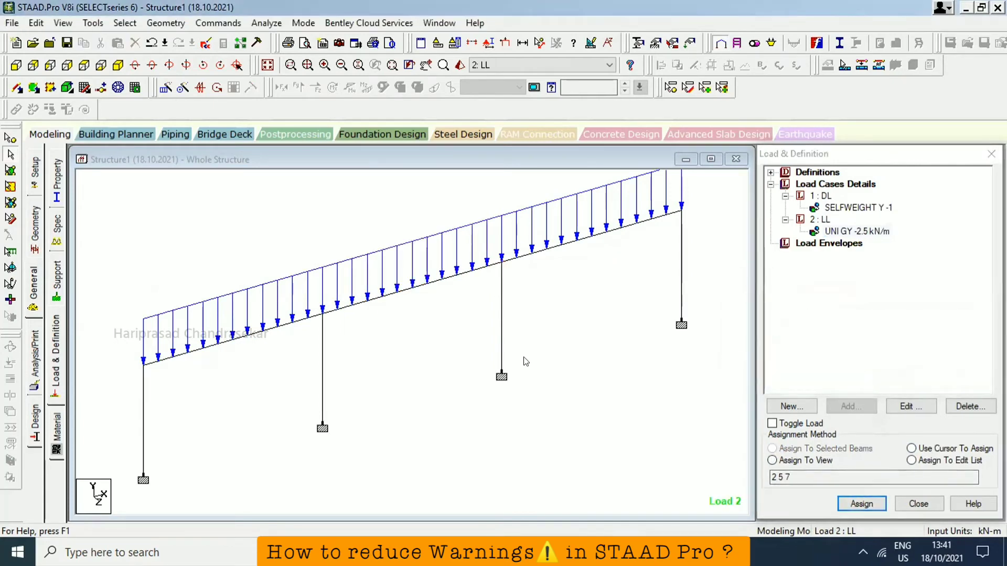
- Save and analyze the connected structure, and open its postprocessing results for load cases 1 DL and 2 LL
left_click(266, 23)
left_click(285, 40)
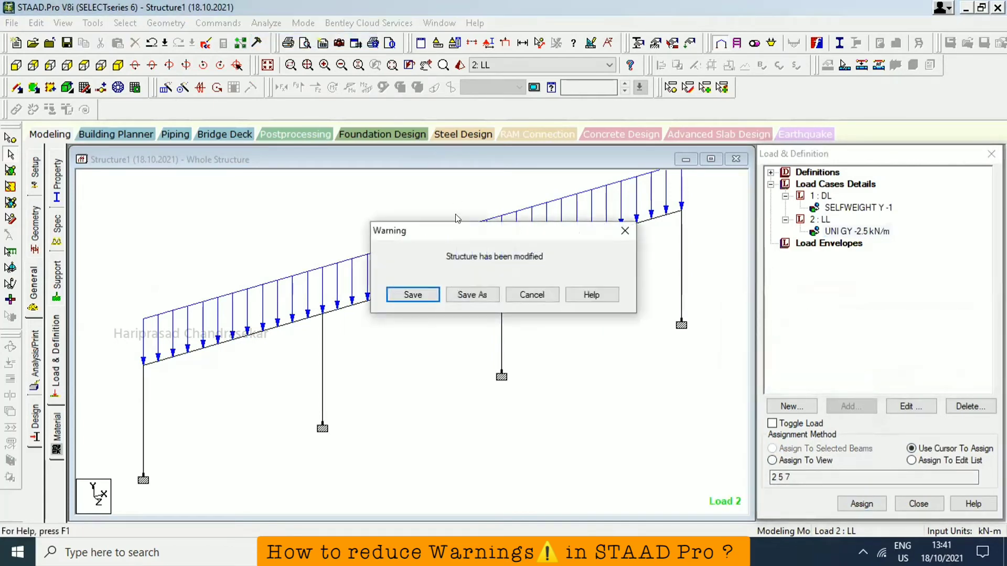
left_click(412, 293)
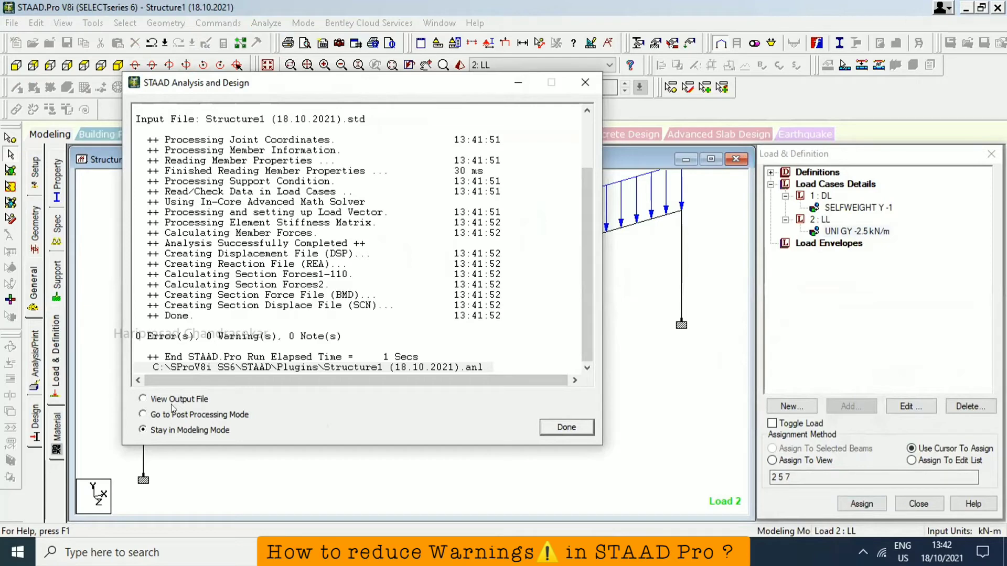
left_click(173, 414)
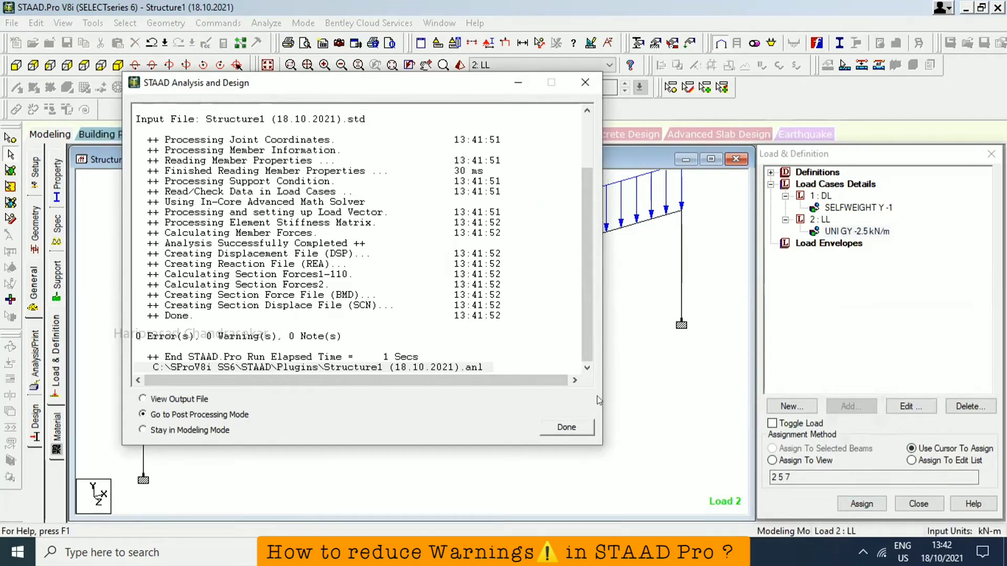
left_click(566, 428)
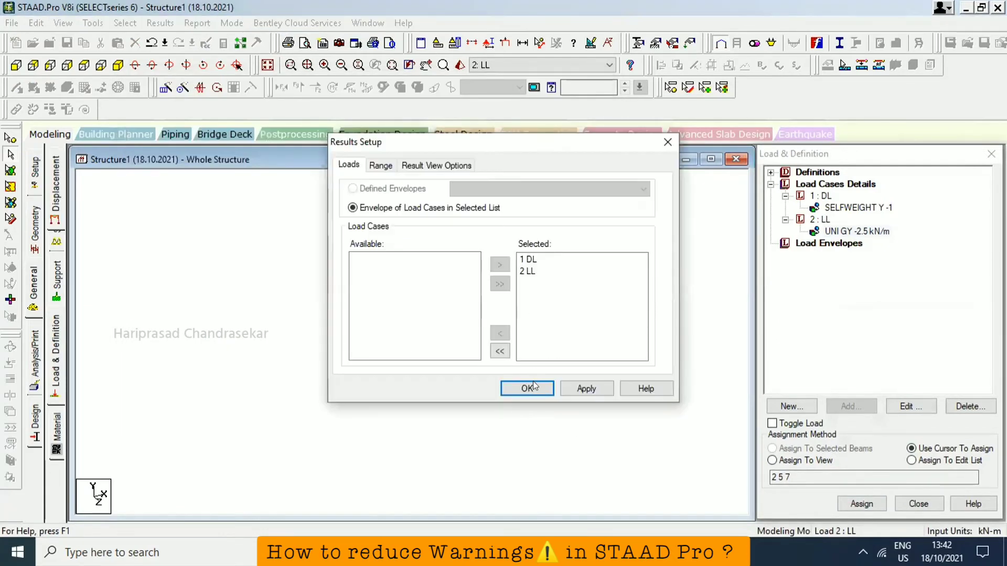
left_click(528, 386)
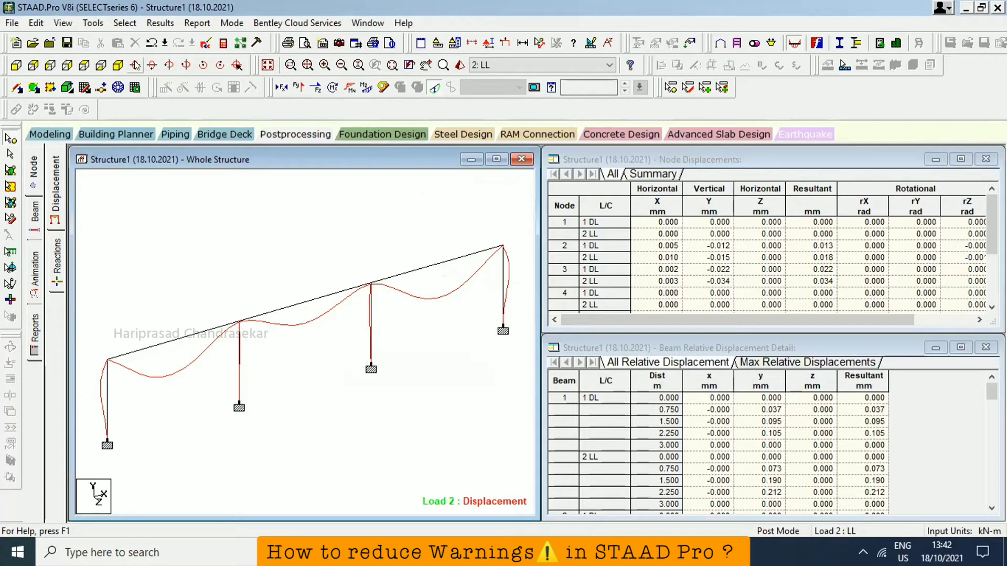
- Return to modeling and create a beam release specification that releases MZ at the member start
left_click(59, 135)
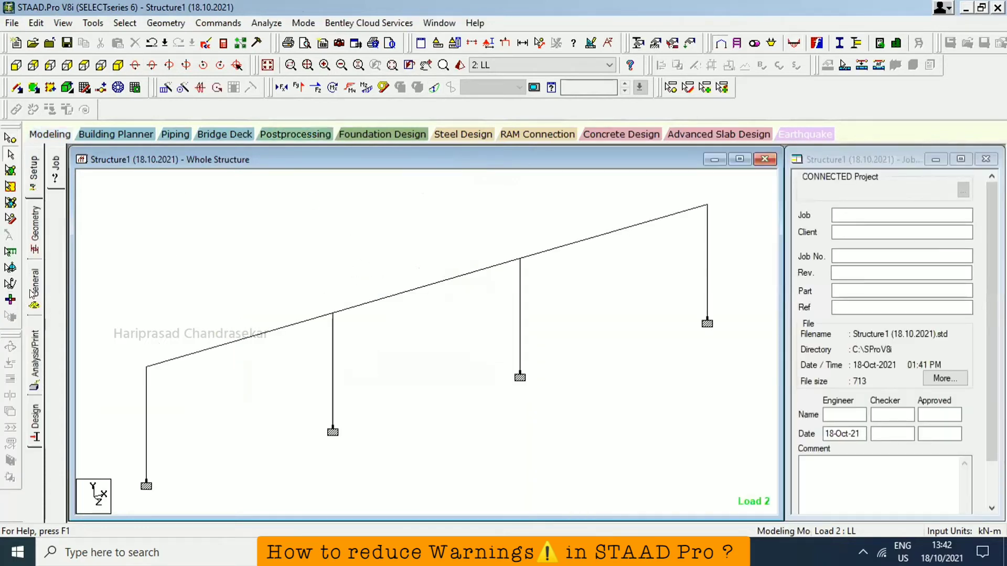
left_click(32, 289)
left_click(59, 231)
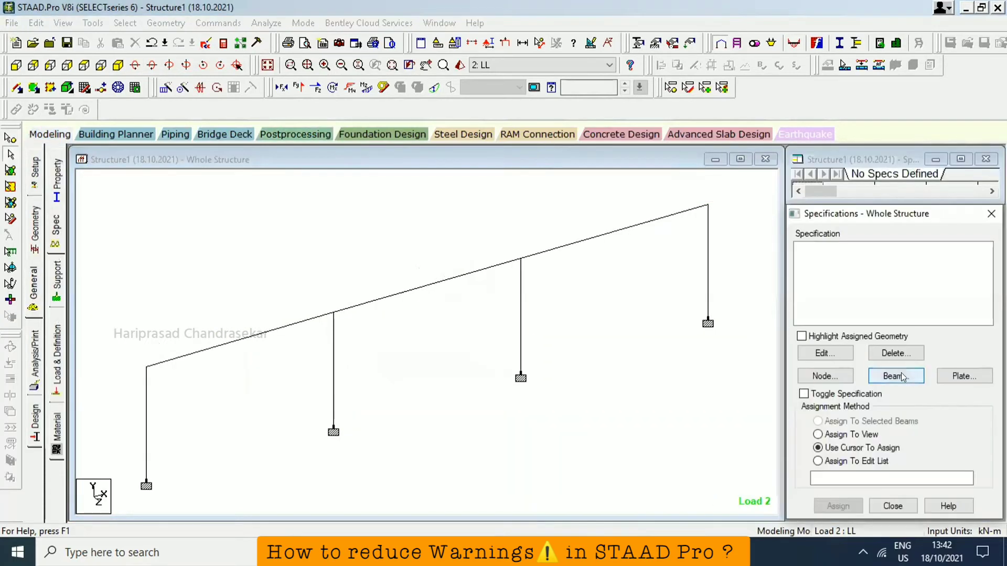
left_click(895, 378)
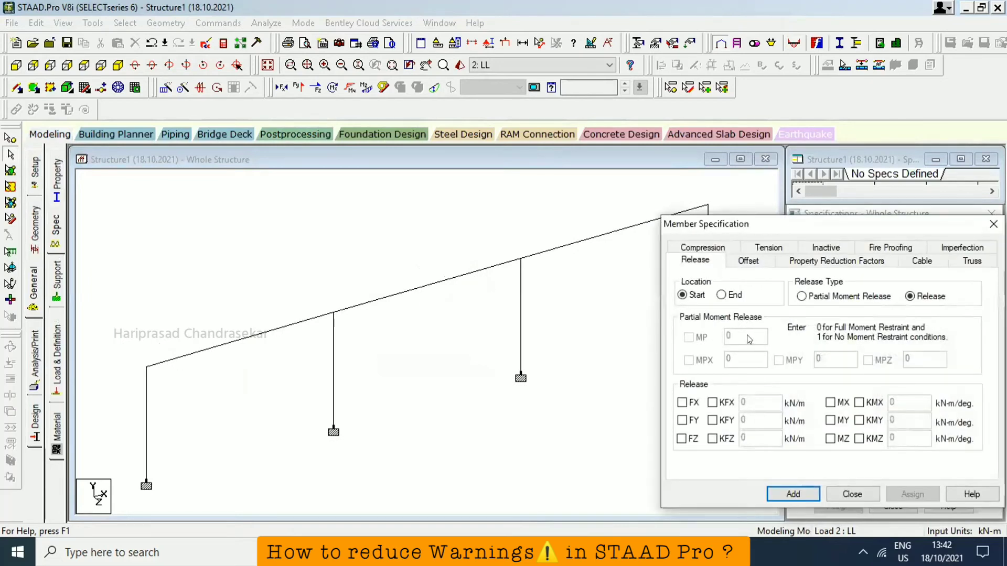
left_click(829, 439)
left_click(793, 494)
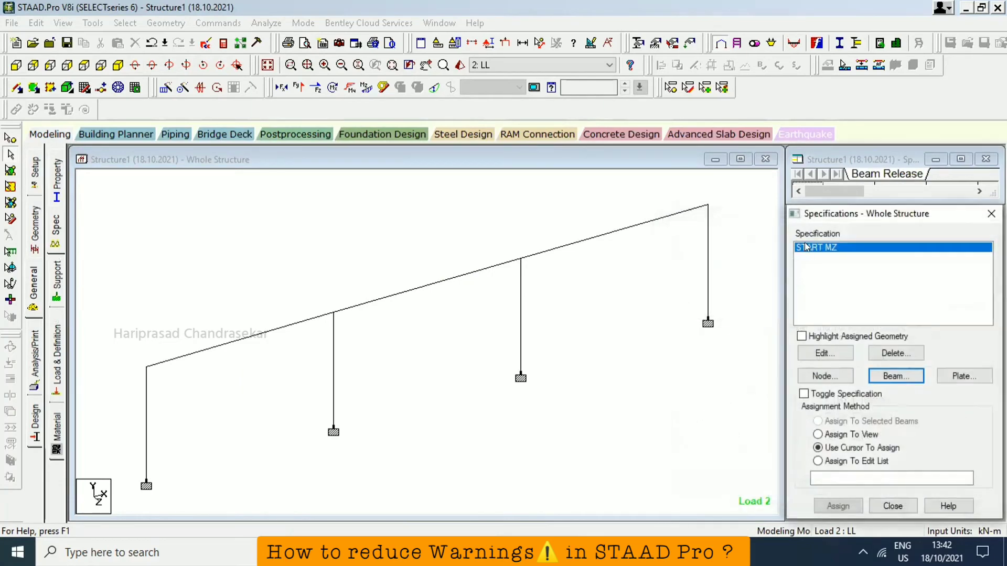
- Create a second beam release specification that releases MZ at the member end
left_click(876, 378)
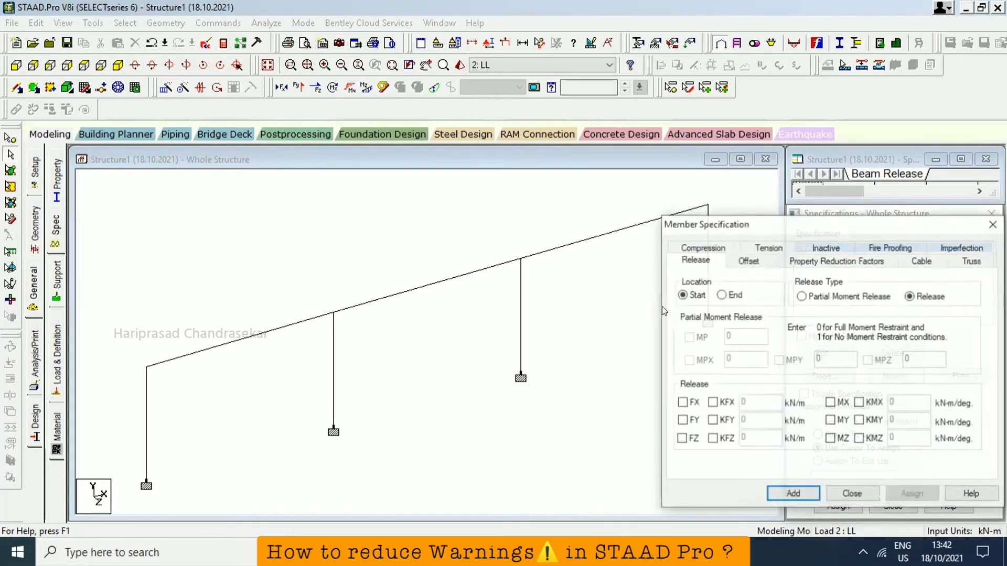
left_click(727, 295)
left_click(829, 439)
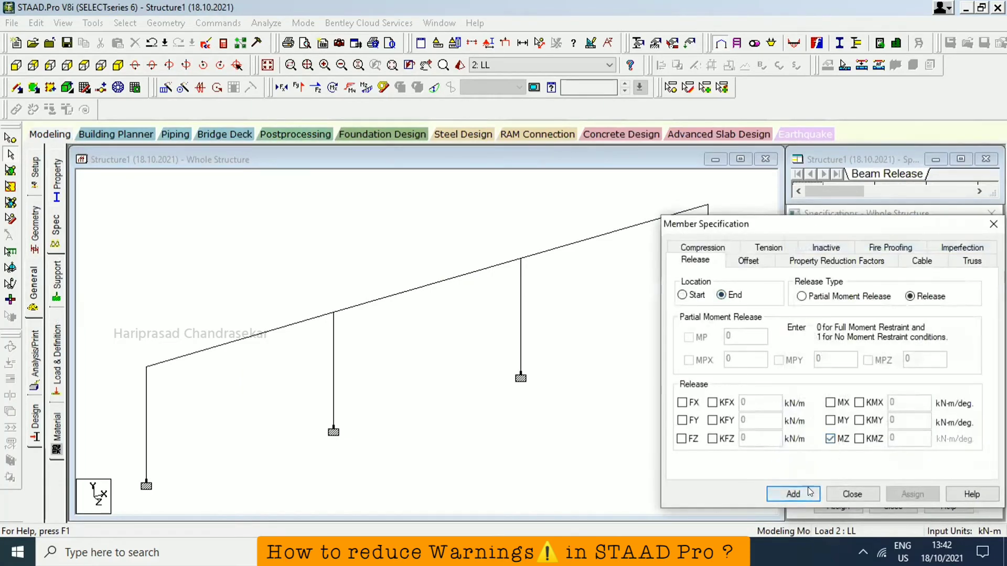
left_click(793, 494)
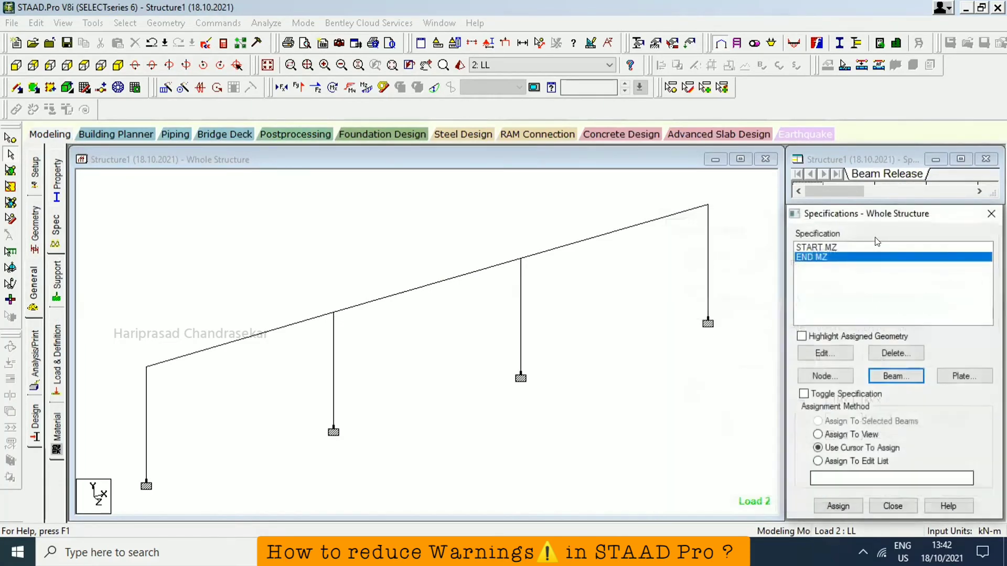
- Assign the END MZ release to the first frame's beam and delete the outdated result files
left_click(315, 318)
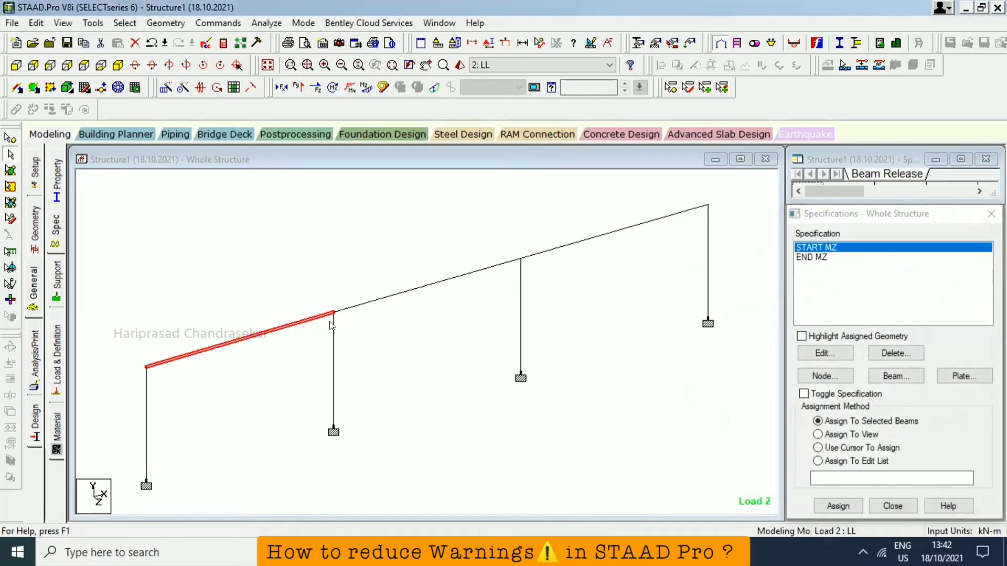
left_click(816, 257)
left_click(838, 506)
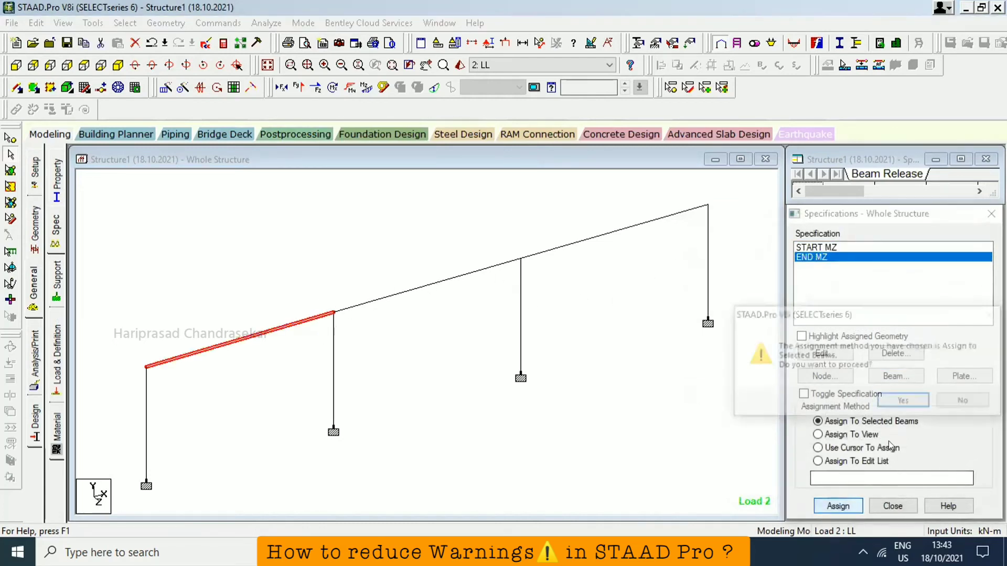
left_click(903, 400)
left_click(904, 400)
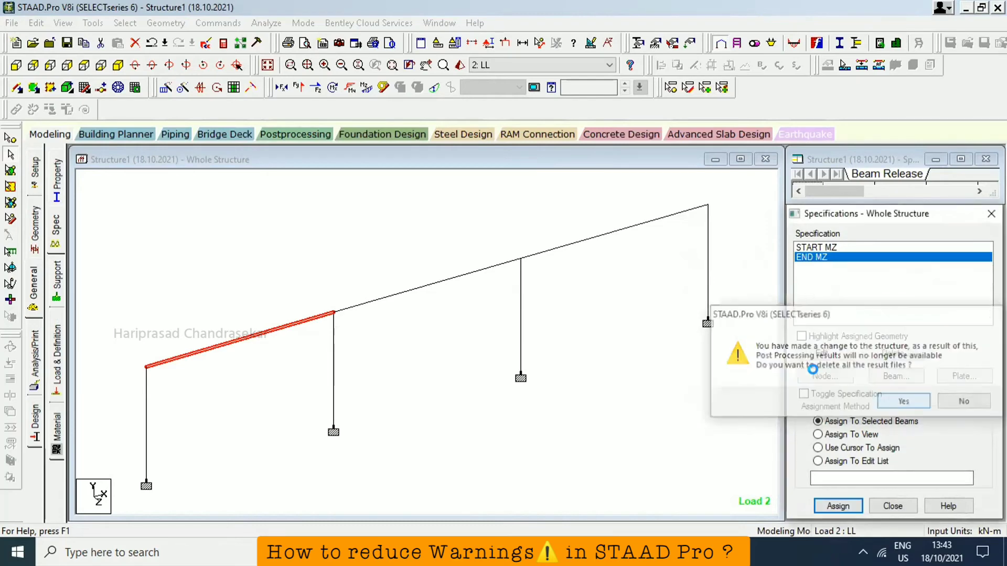
- Assign both the START MZ and END MZ releases to the connecting beam between the two frames
left_click(393, 313)
left_click(827, 247)
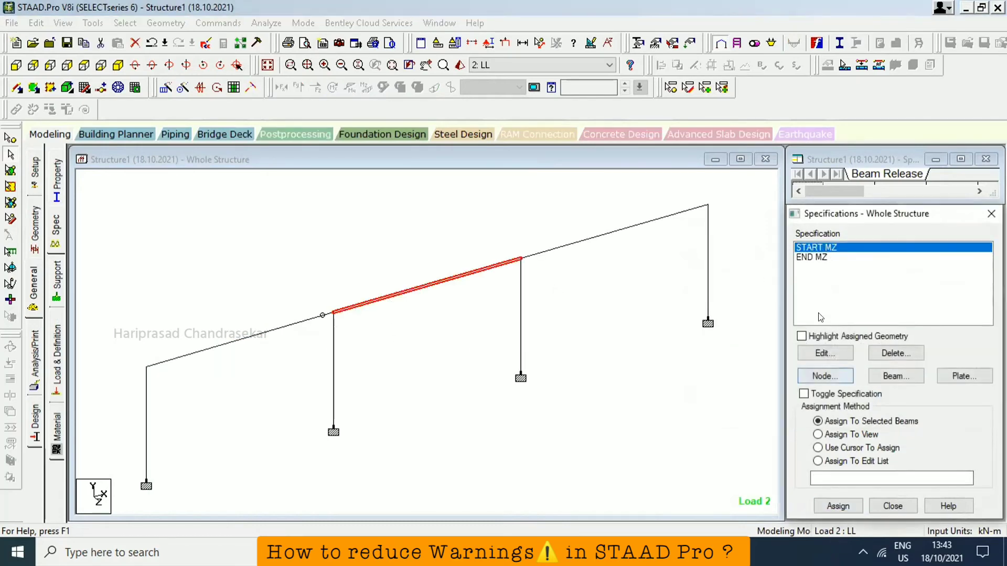
left_click(838, 506)
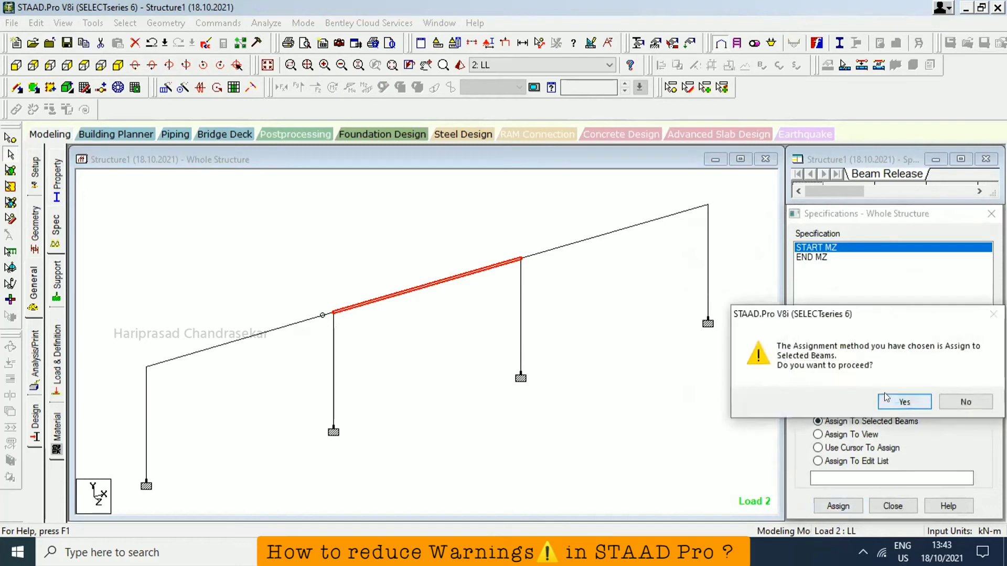
left_click(886, 397)
left_click(820, 257)
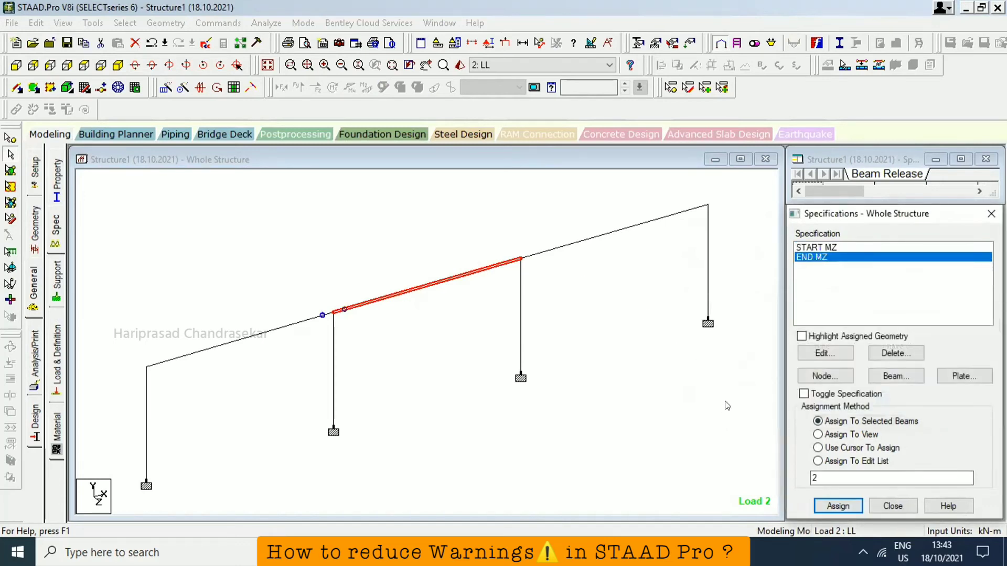
left_click(838, 506)
left_click(901, 399)
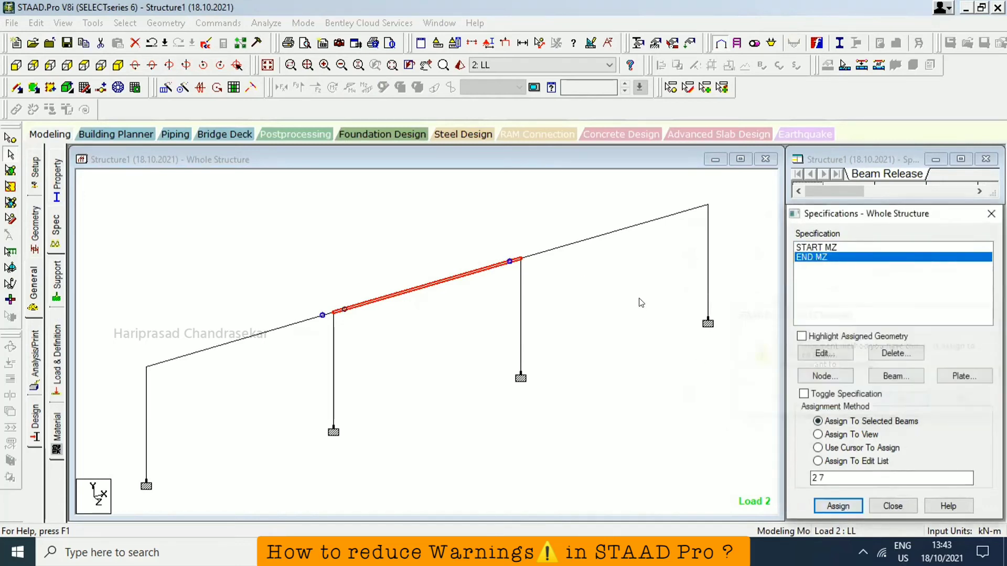
- Assign the START MZ release to the second frame's beam, then clear the beam selection
left_click(558, 248)
left_click(818, 248)
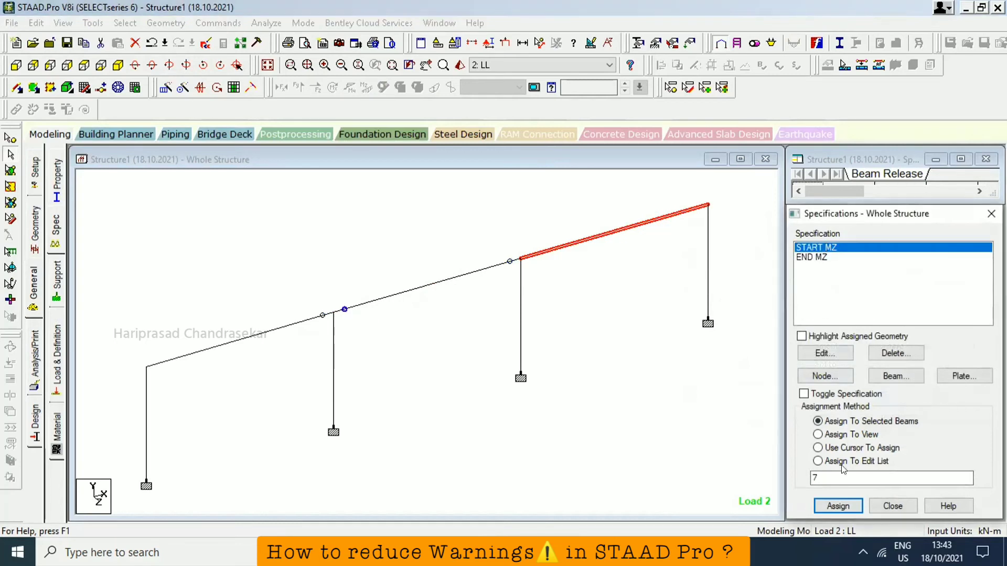
left_click(838, 506)
left_click(894, 398)
left_click(658, 295)
- Save and analyze the structure with the moment releases, and open its postprocessing results
left_click(270, 23)
left_click(291, 40)
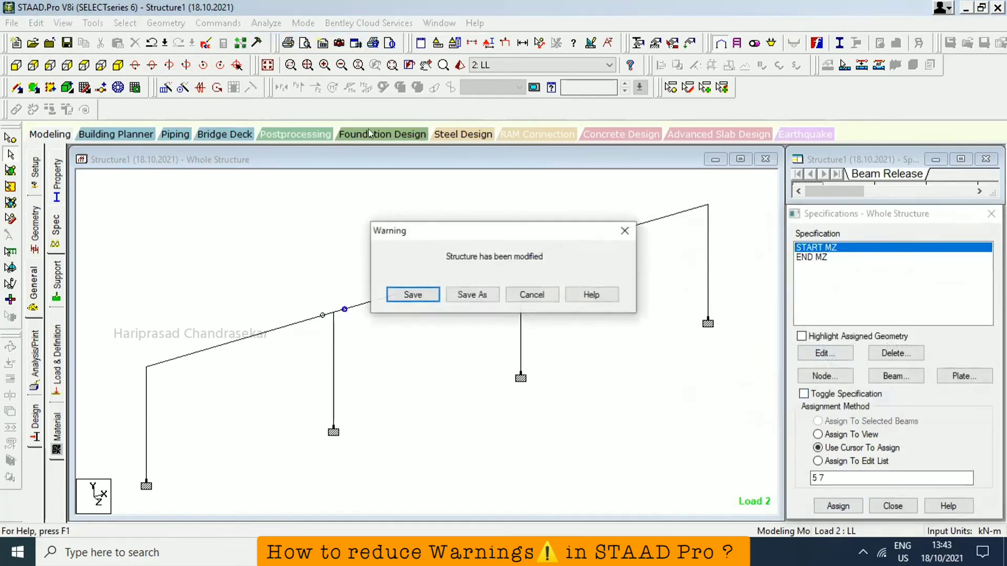
left_click(415, 295)
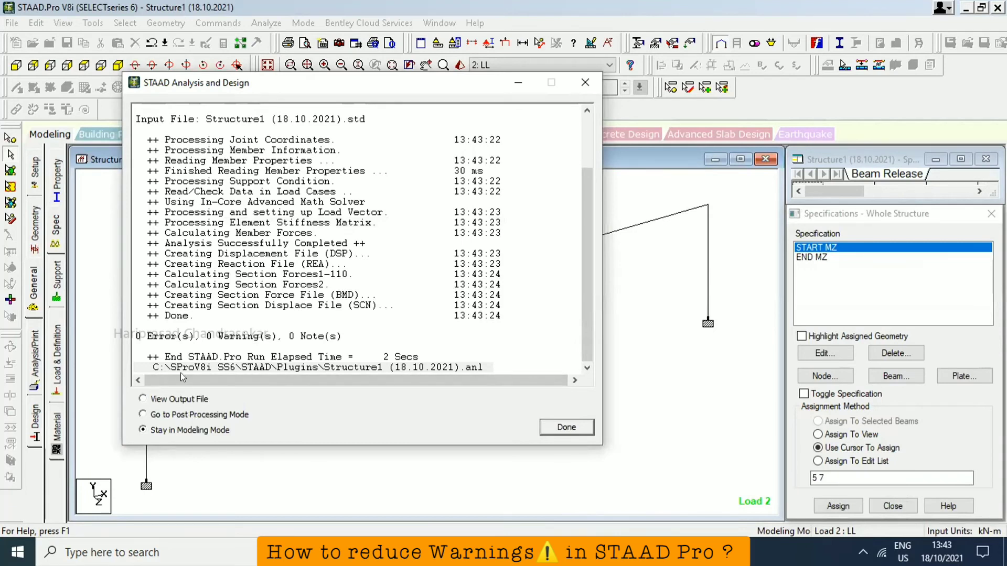
left_click(183, 415)
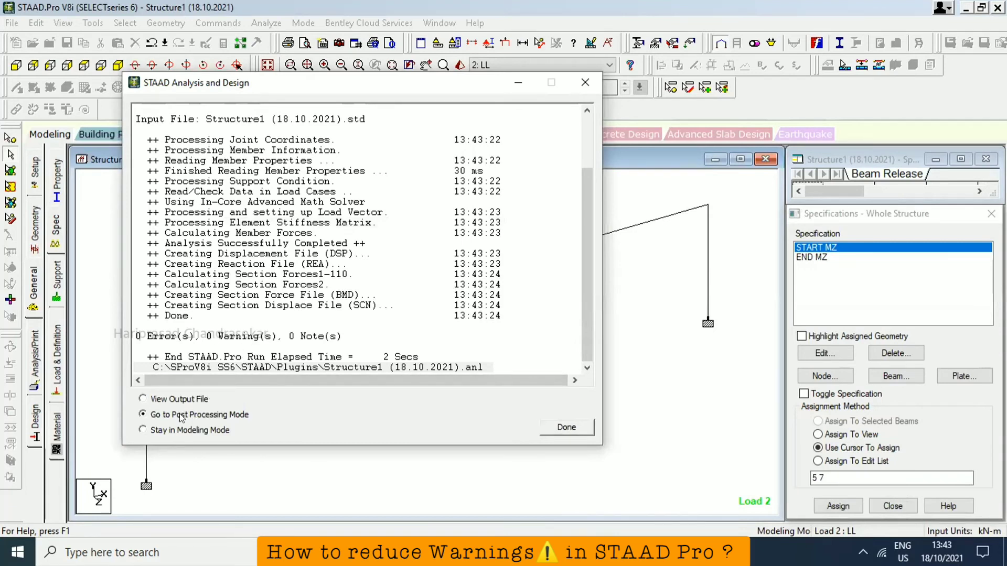
left_click(549, 432)
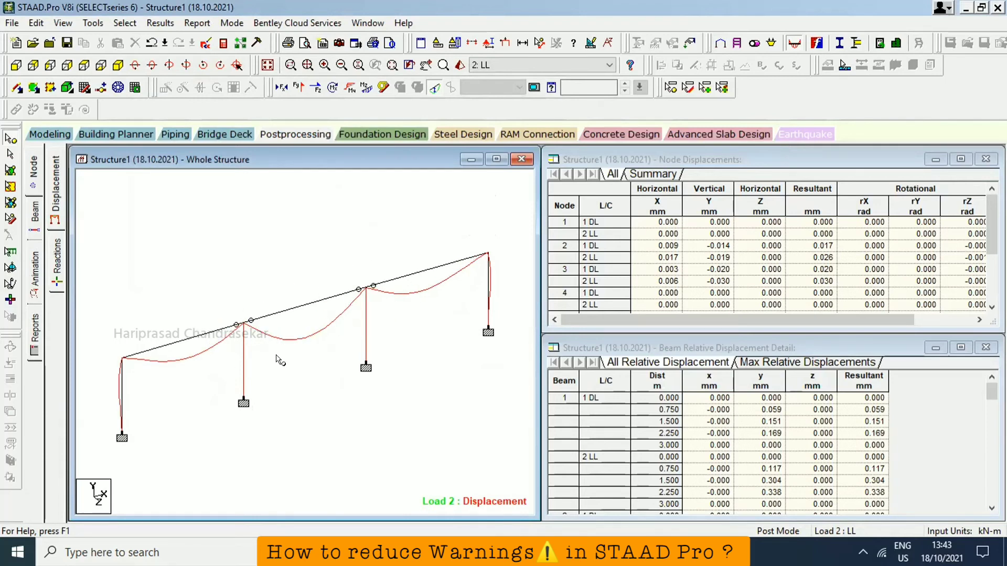
- Display the Shear Y and Bending Y diagrams on the whole structure for load case 2 LL
left_click(349, 87)
left_click(366, 88)
left_click(366, 87)
left_click(299, 89)
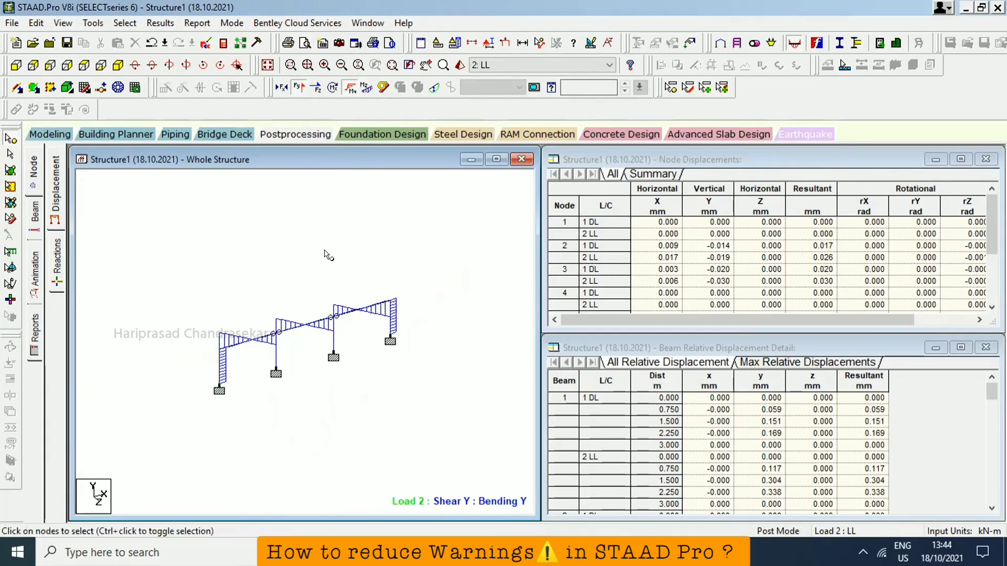
scroll(312, 347, "up", 4)
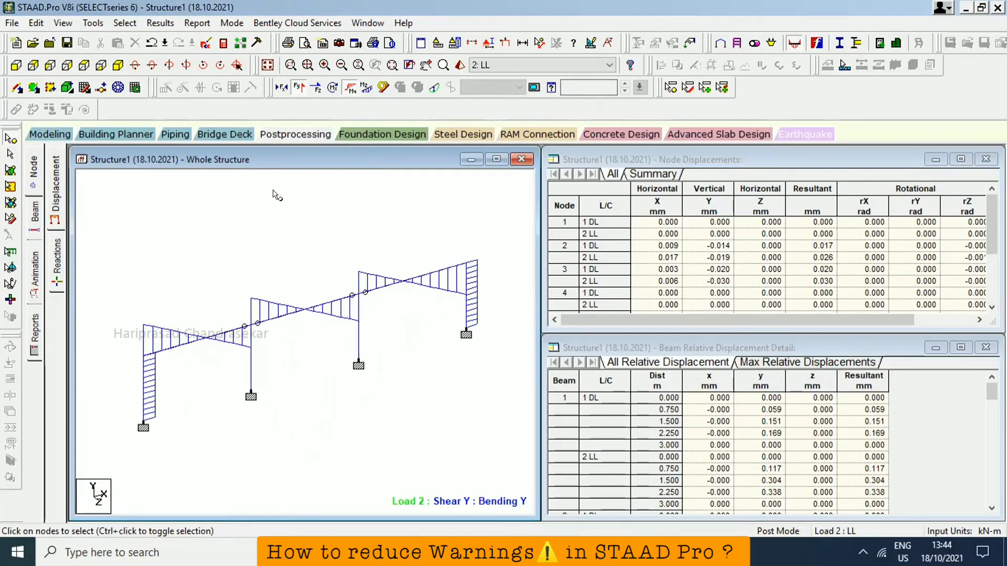
- Return to modeling and review the Fire Proofing and Imperfection beam specifications, comparing the Camber and Drift options
left_click(67, 135)
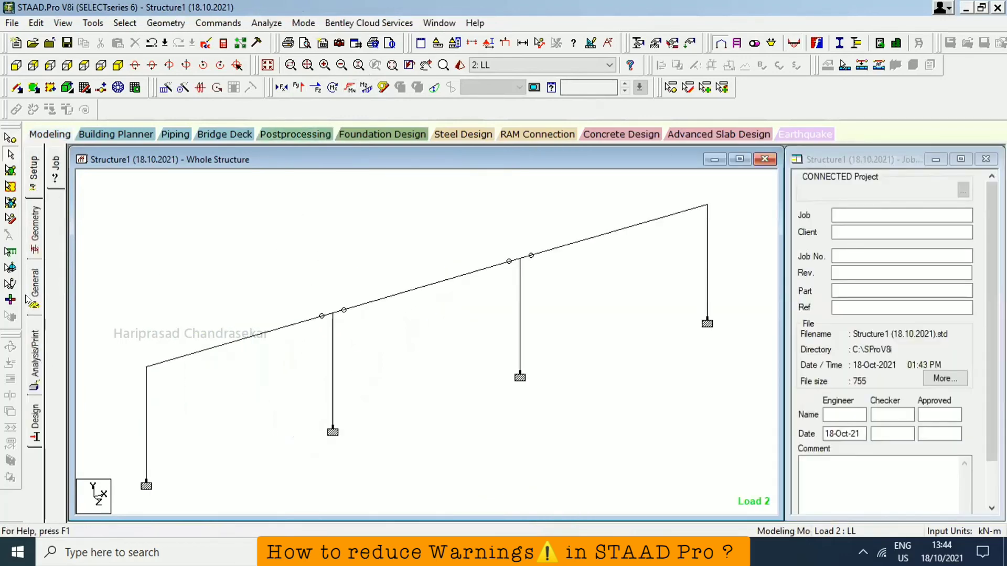
left_click(36, 280)
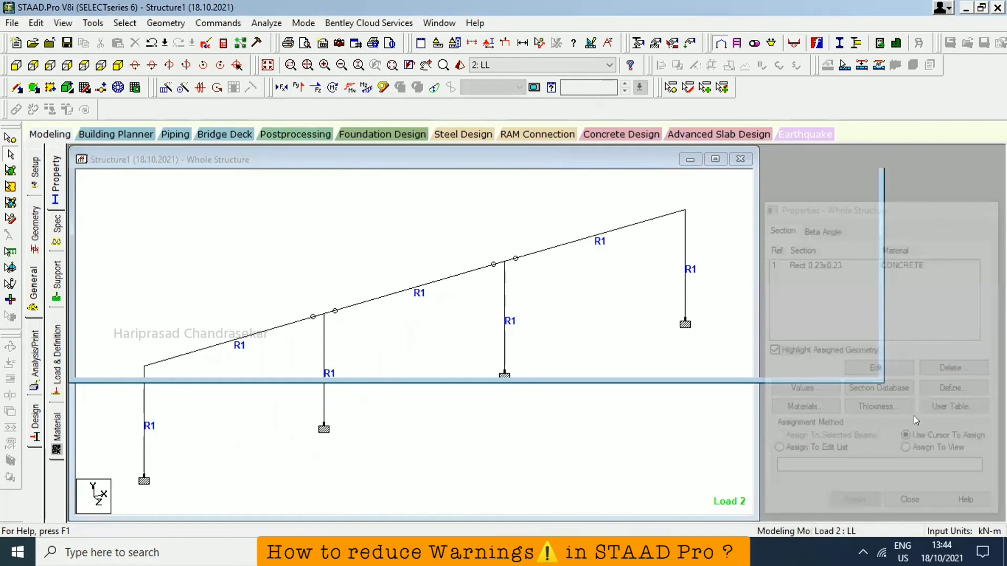
left_click(909, 377)
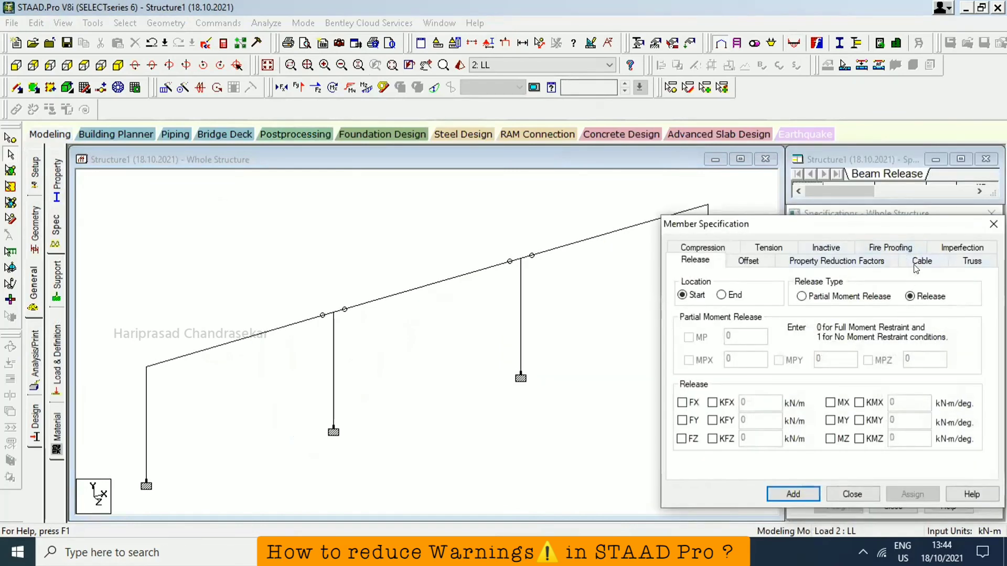
left_click(890, 251)
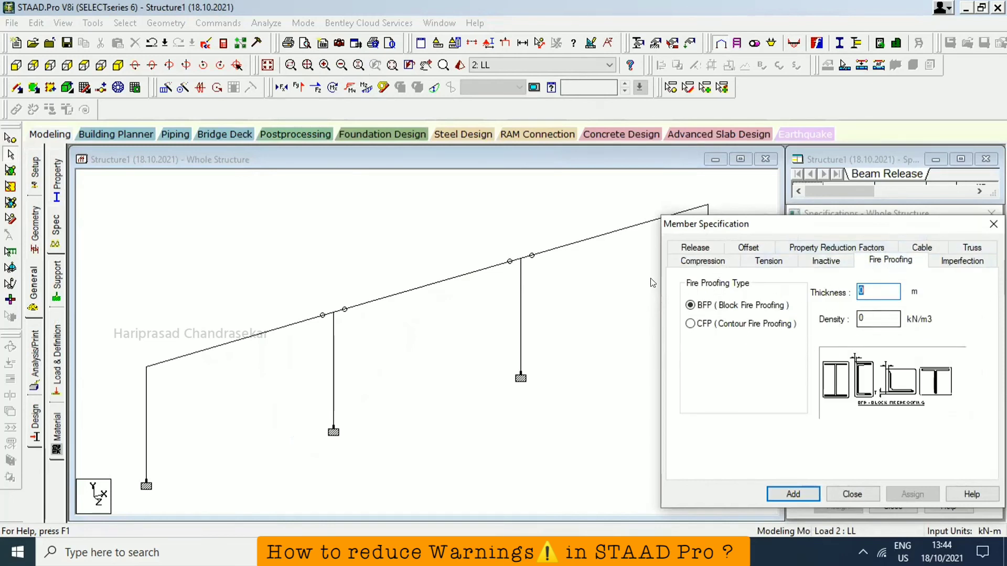
left_click(955, 264)
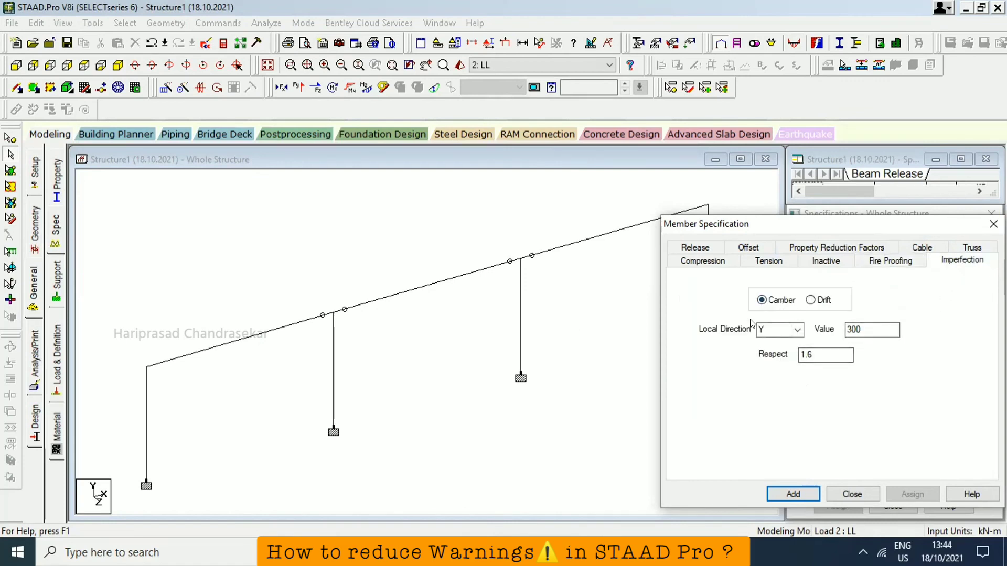
left_click(810, 301)
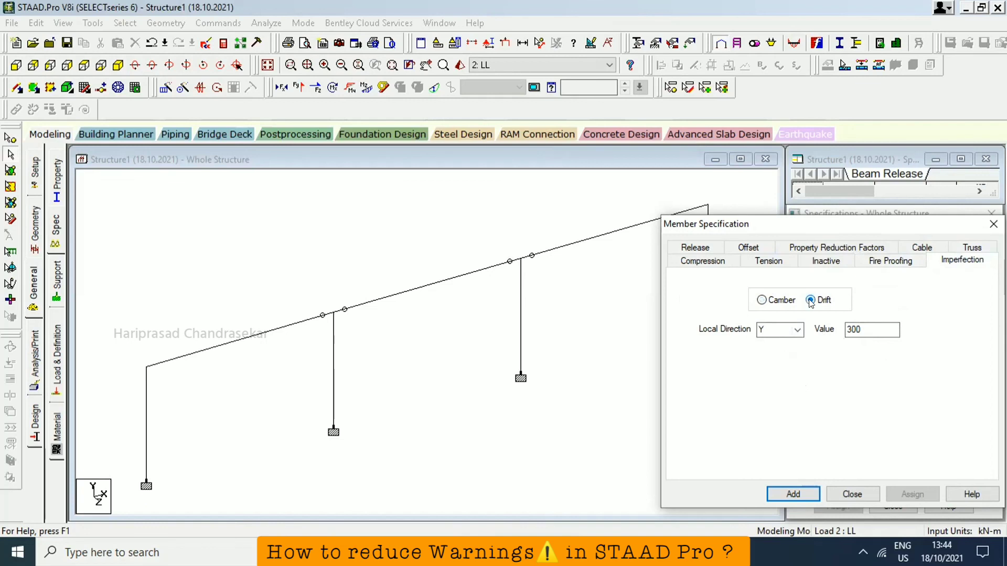
left_click(780, 302)
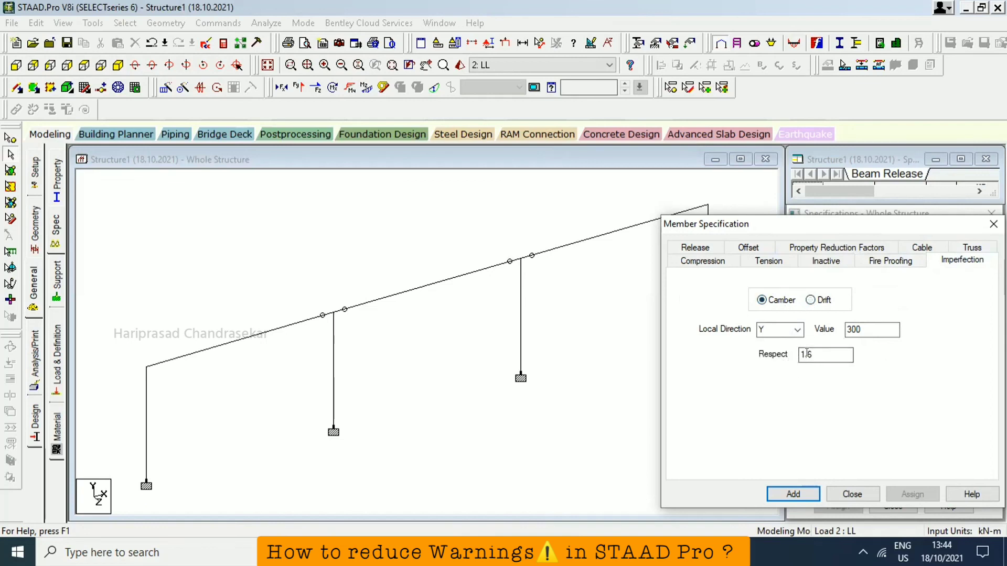